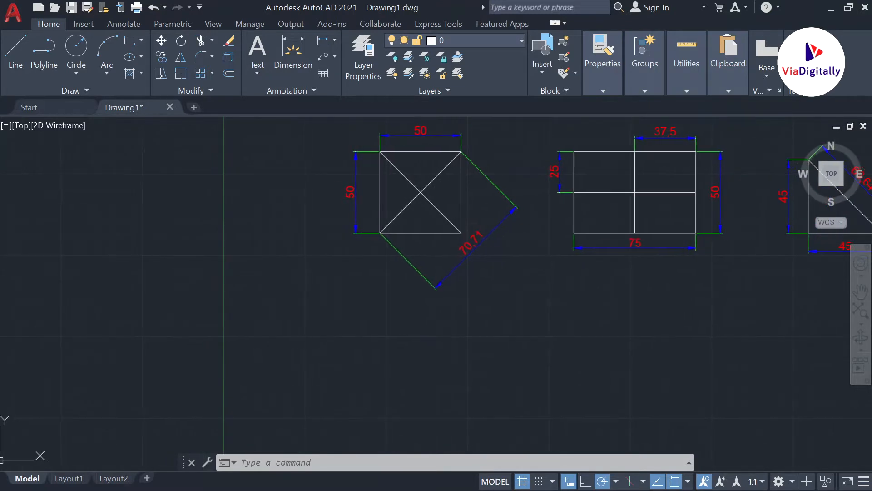
Draw a closed 50 by 50 square with the Line command, aligned directly below the dimensioned square with diagonals.
click(22, 40)
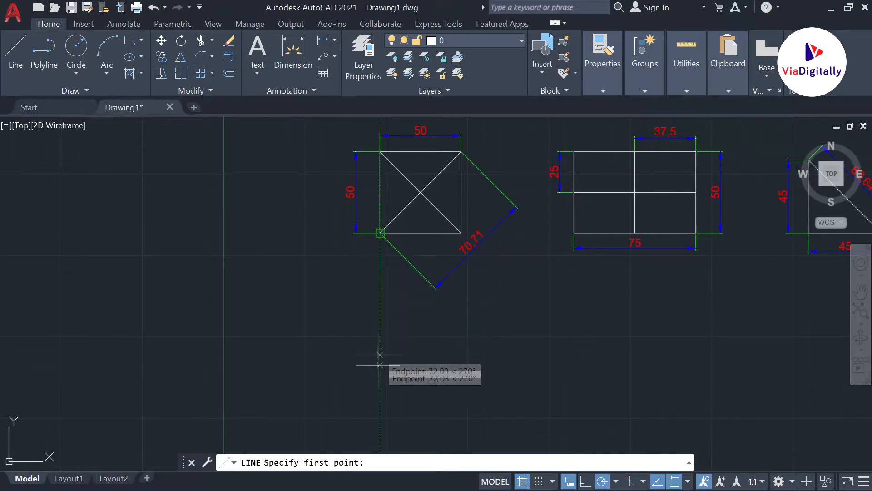
click(380, 415)
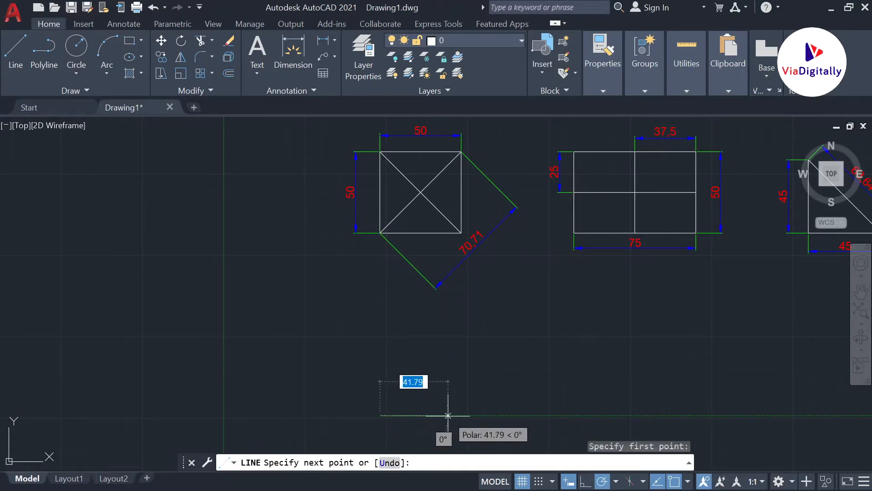
text(50)
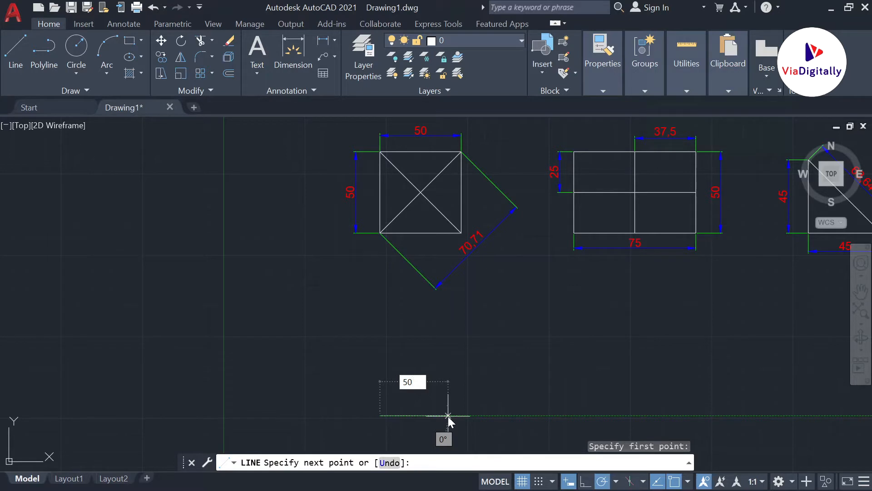
key(Return)
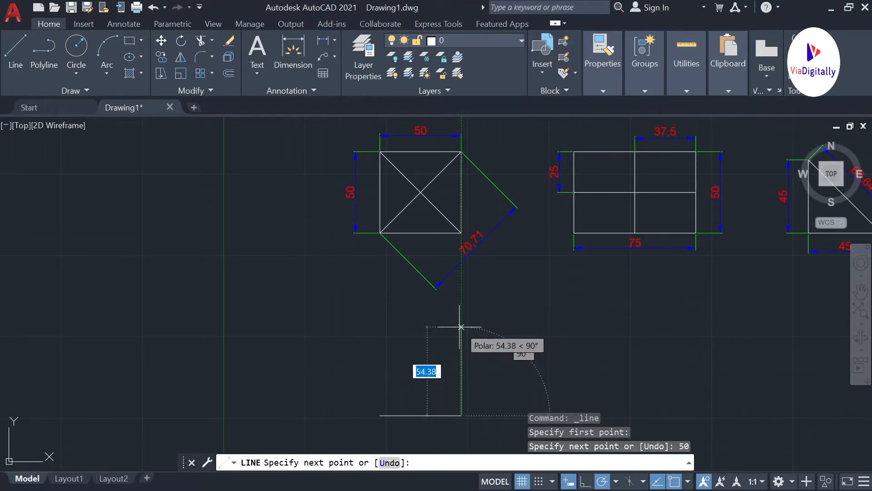
text(50)
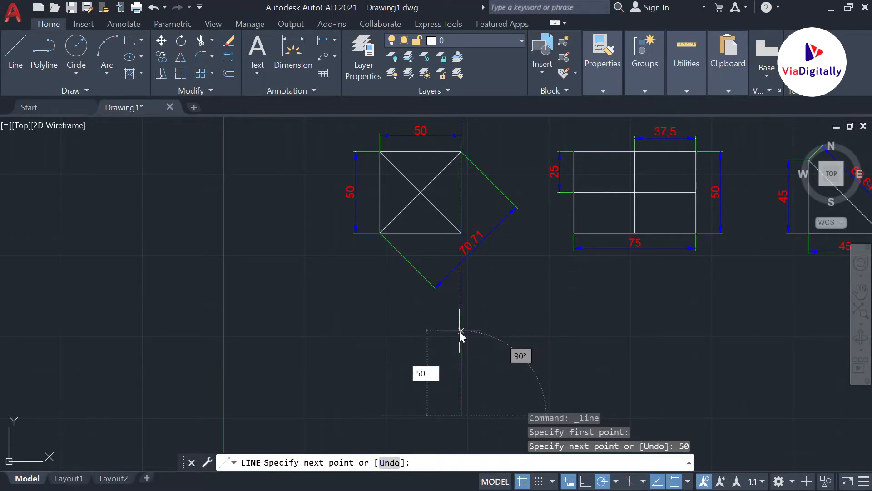
key(Return)
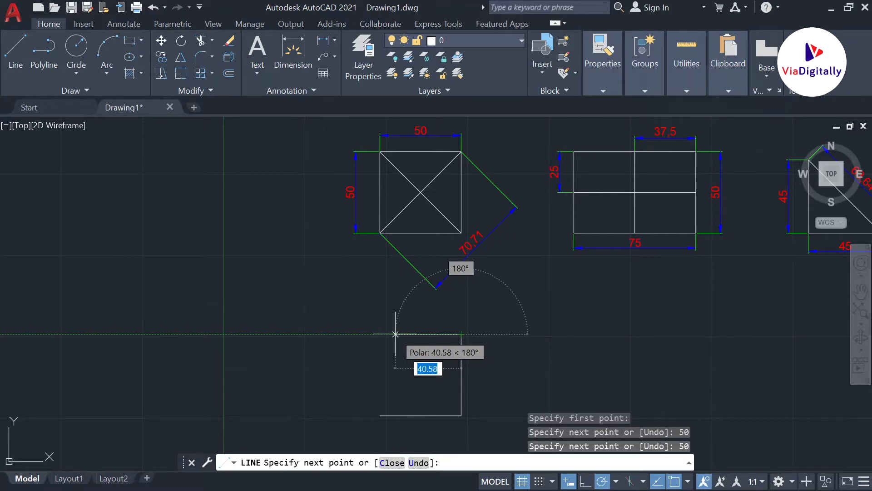
text(5)
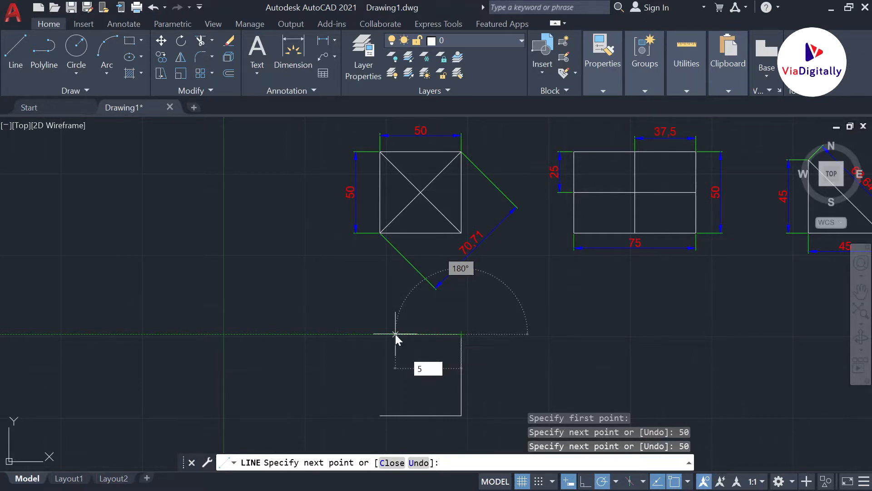
text(0)
key(Return)
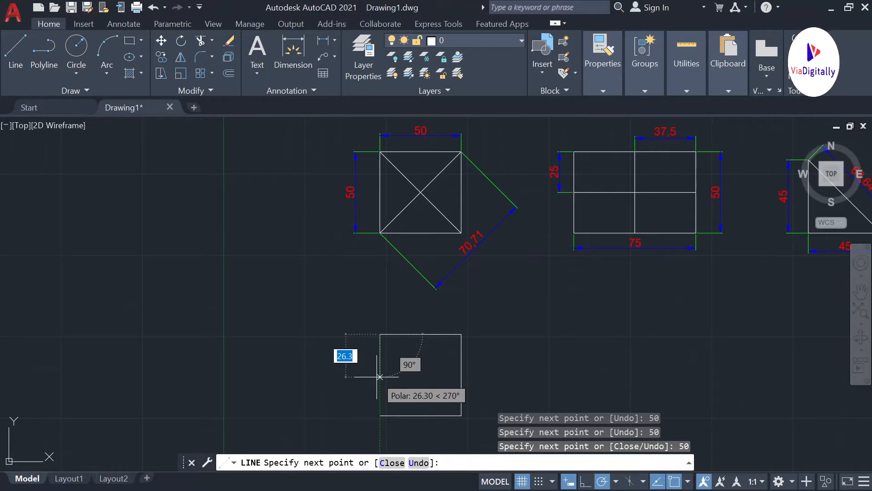
text(c)
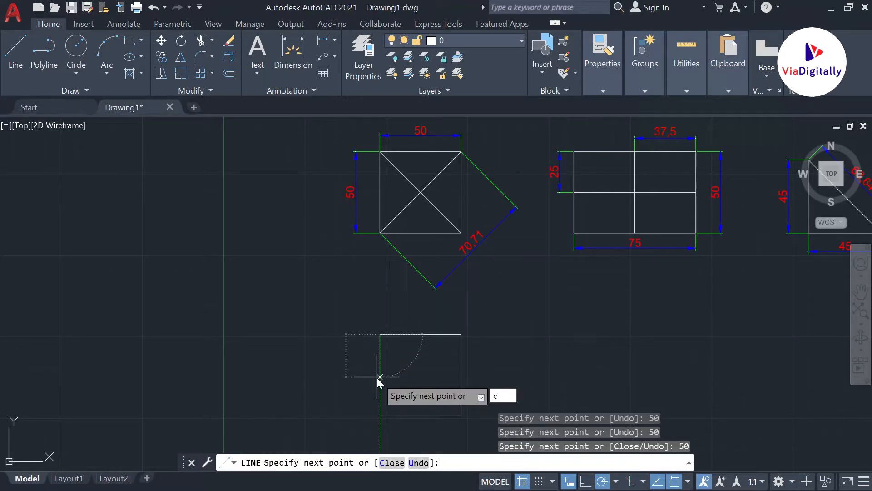
key(Return)
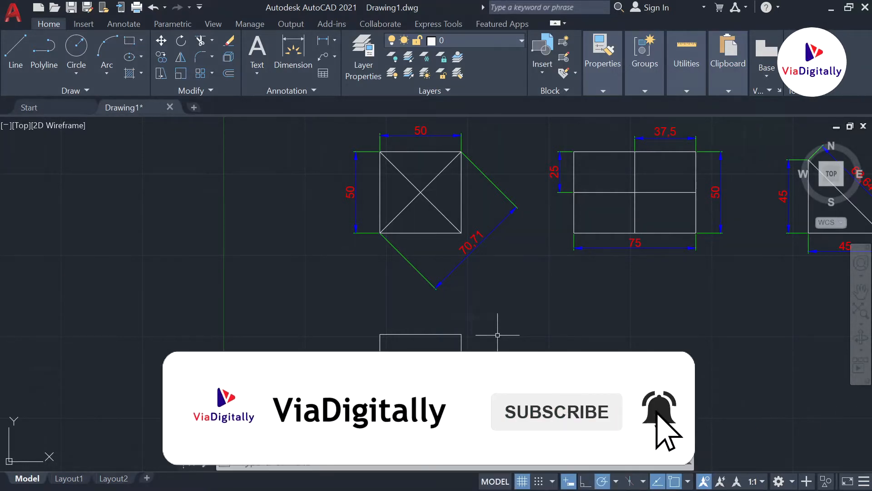
Draw both diagonals of the new square as separate lines between its opposite corners.
click(16, 49)
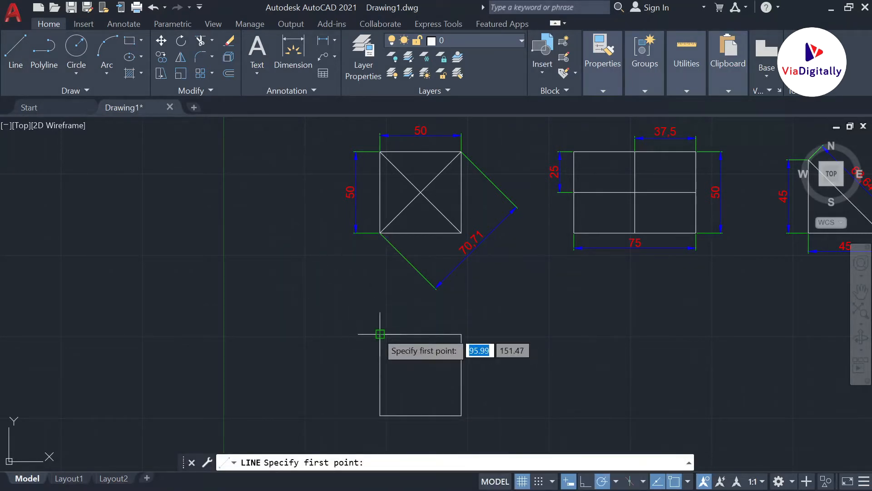
click(380, 335)
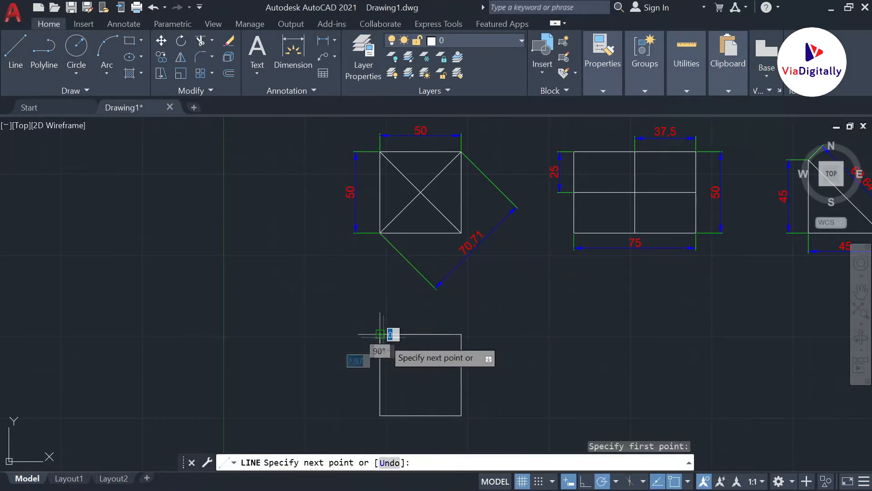
click(461, 415)
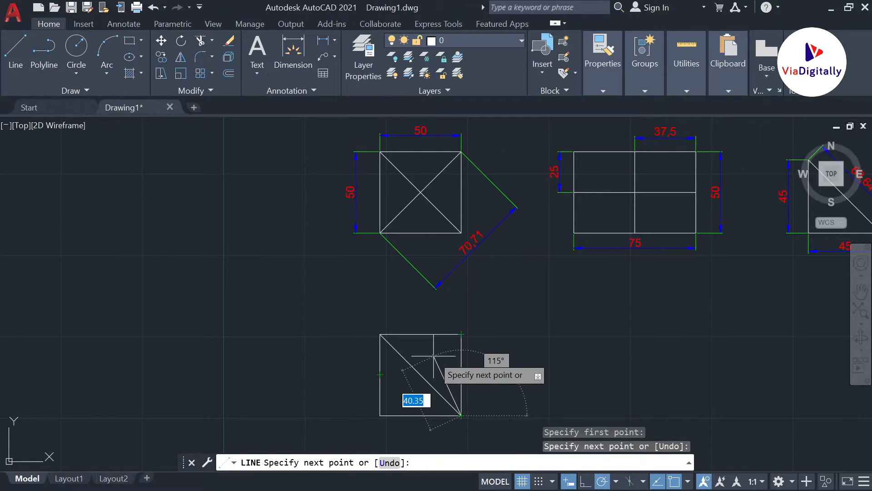
key(Escape)
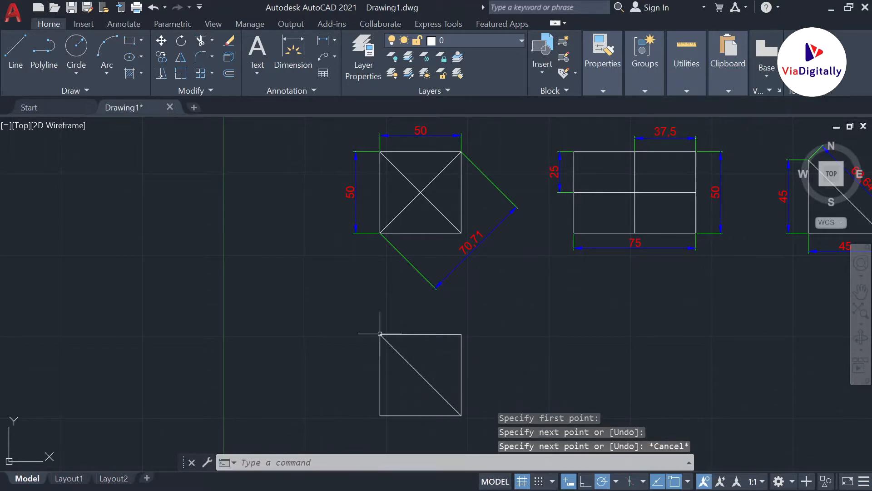
click(5, 52)
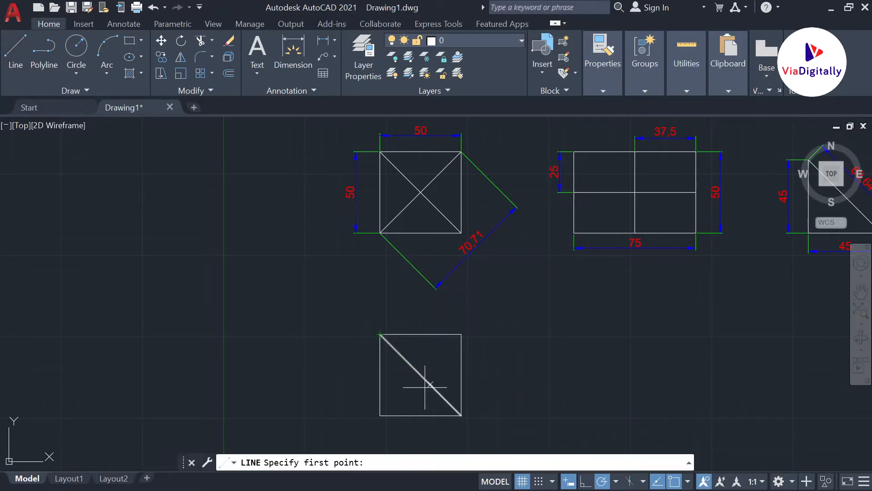
click(379, 415)
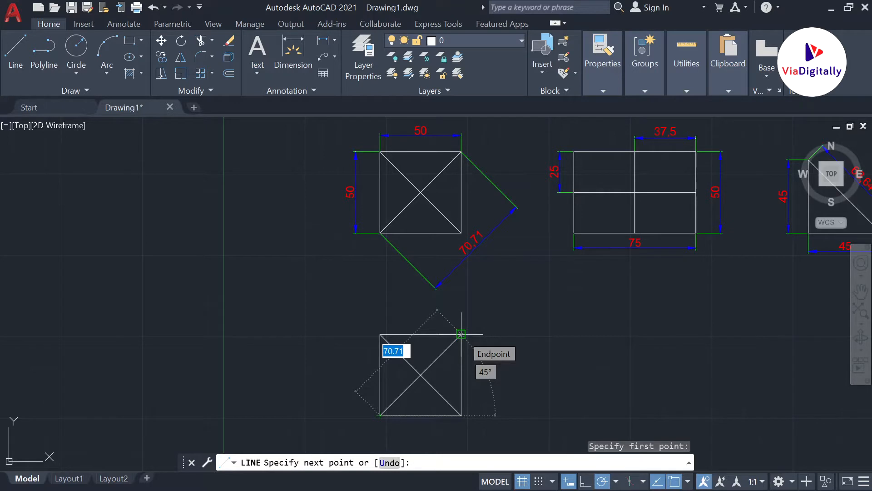
click(461, 334)
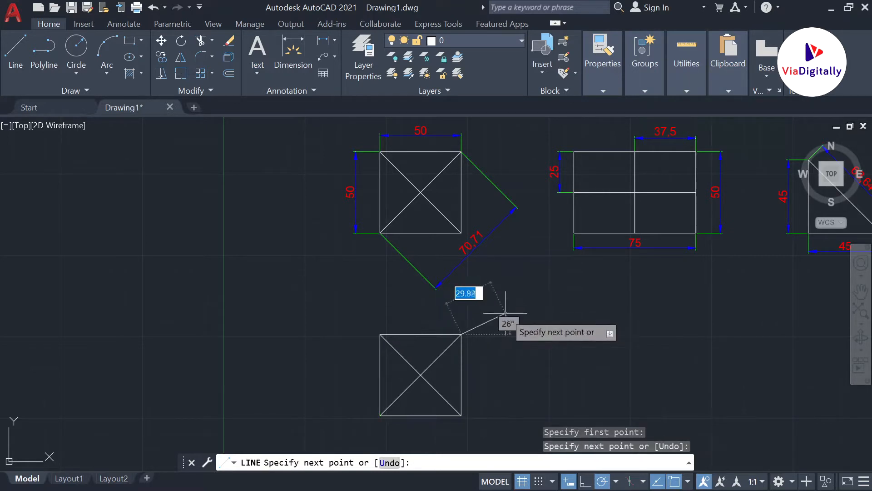
key(Escape)
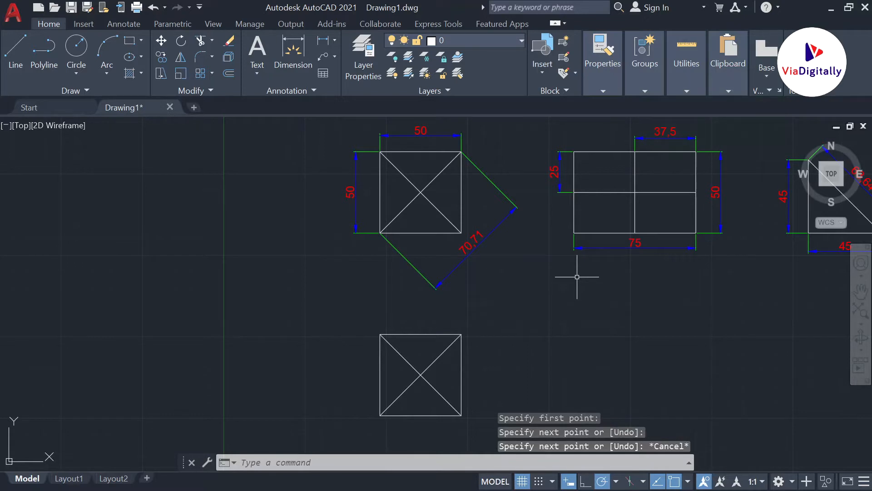
Below the dimensioned 75 by 50 rectangle, draw a 75 horizontal base line and a 50 vertical line upward from its right end.
middle_drag(577, 276, 393, 279)
middle_drag(509, 267, 406, 266)
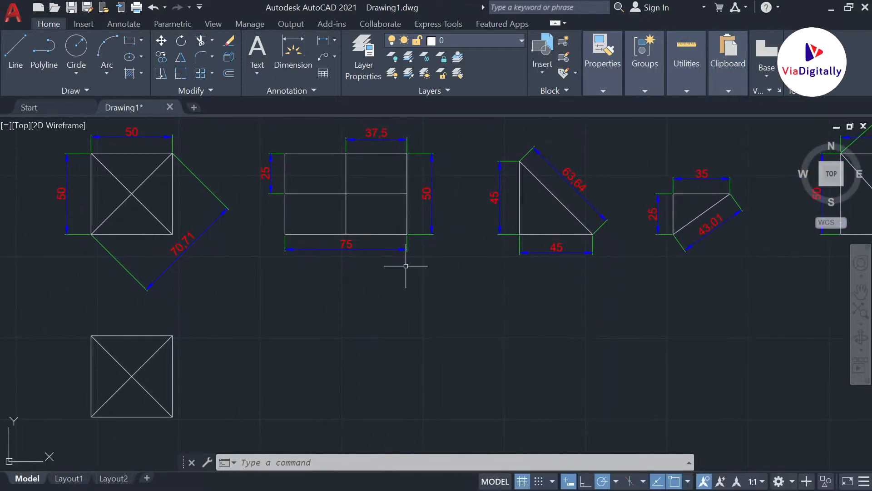
click(15, 64)
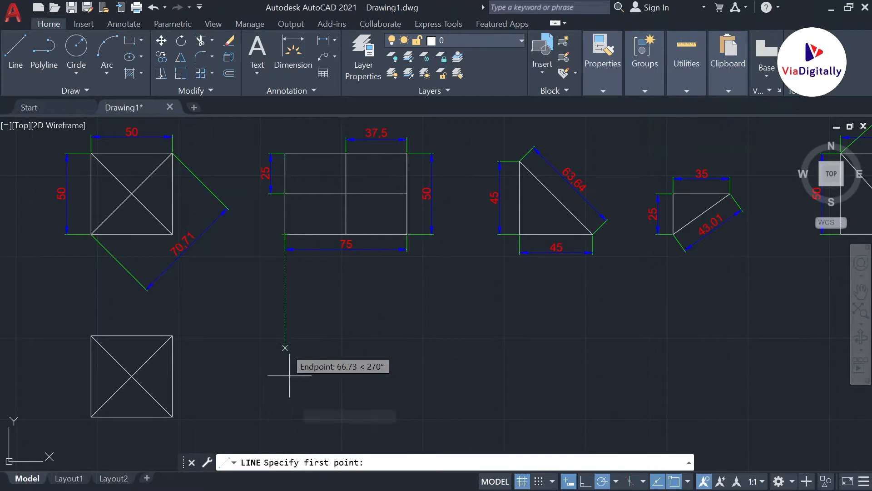
click(285, 415)
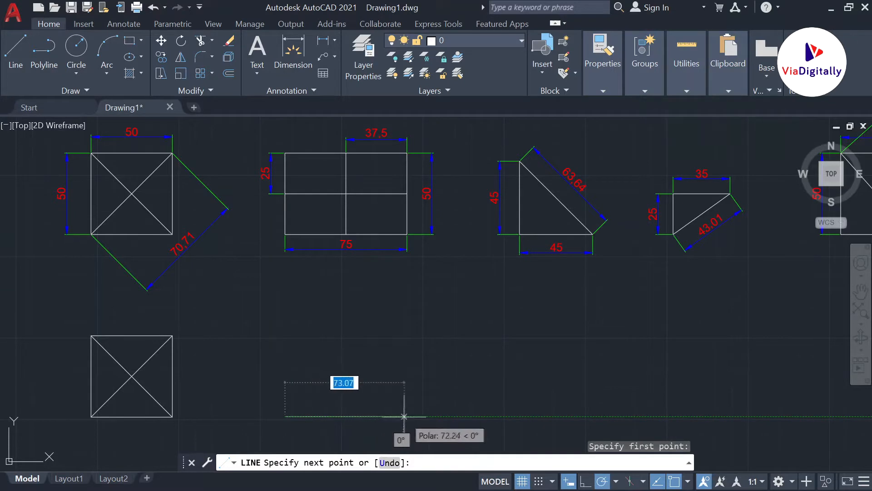
text(75)
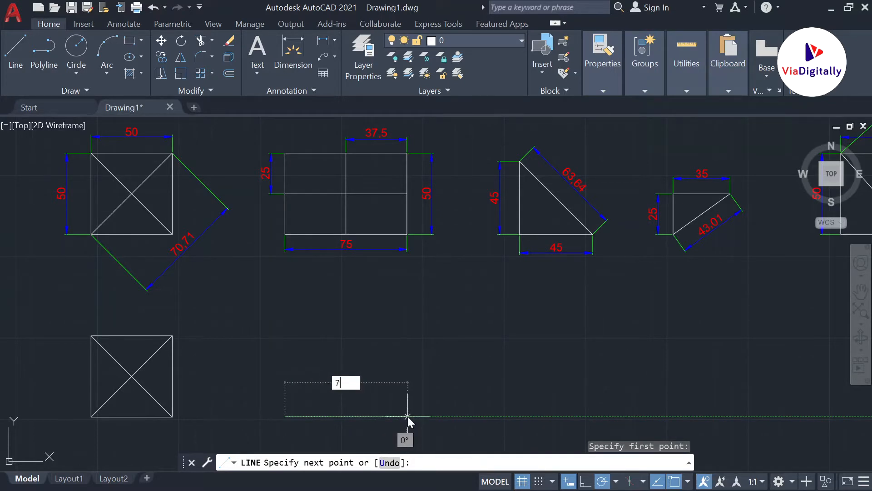
key(Return)
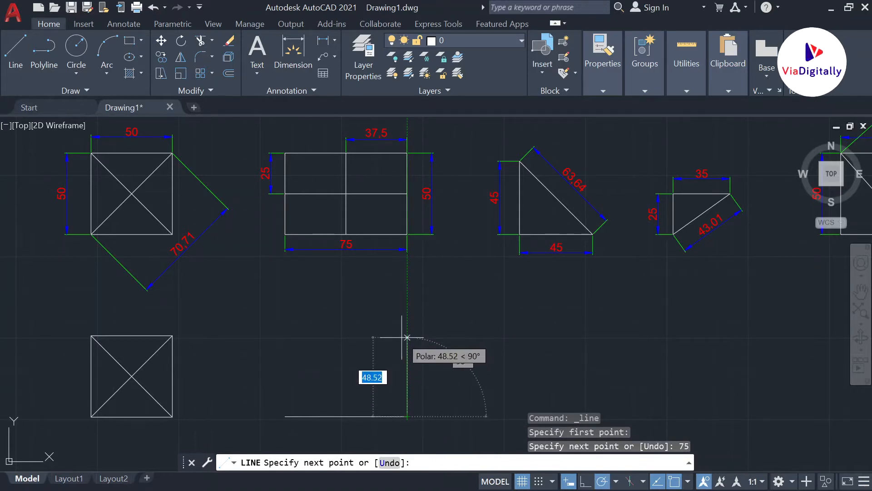
text(50)
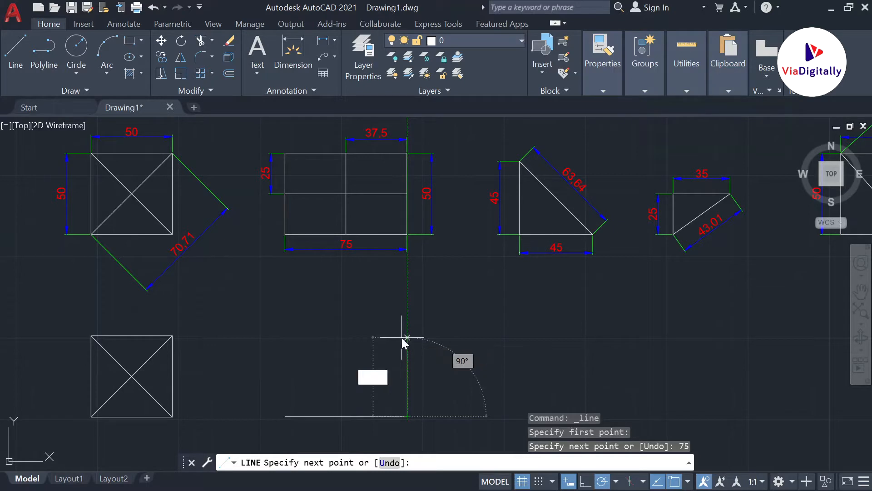
key(Return)
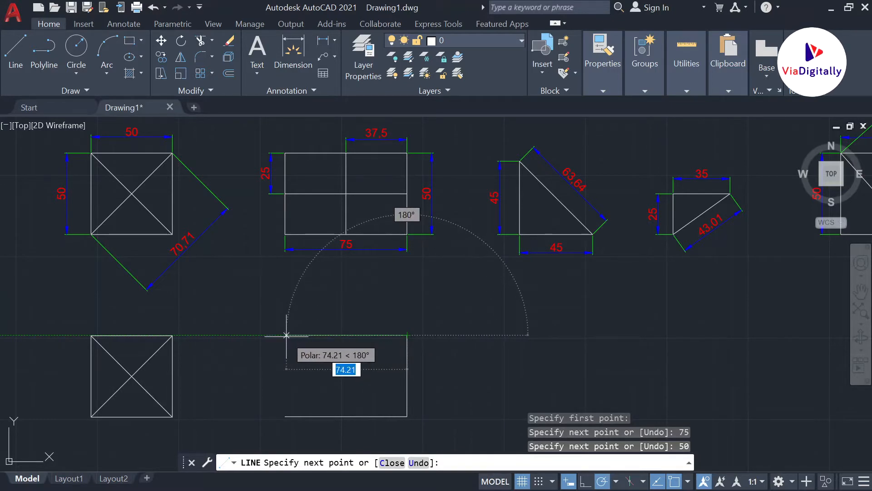
Add the rectangle's top edge 75 long at 180° and close the outline back to its starting point.
text(75)
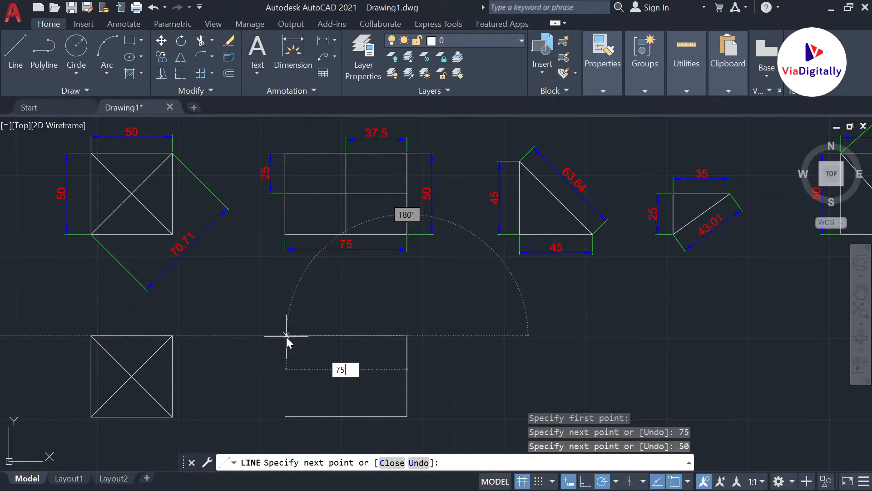
key(Tab)
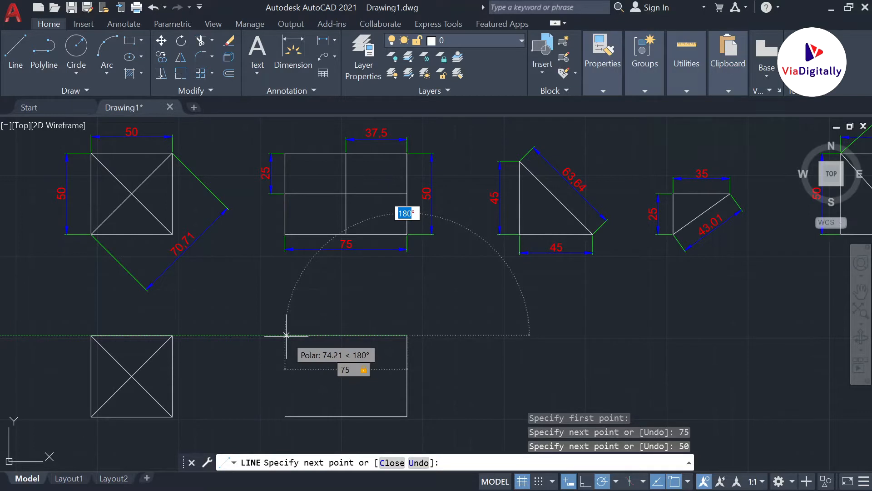
text(90)
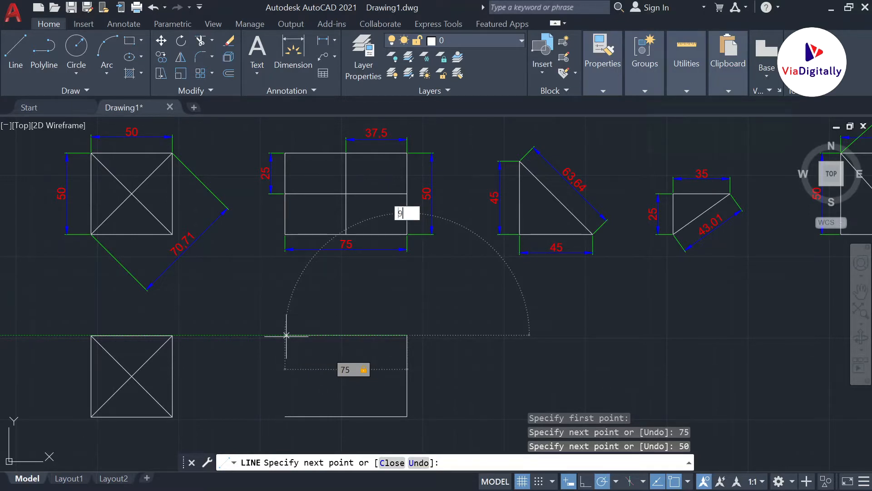
key(BackSpace)
text(180)
key(Return)
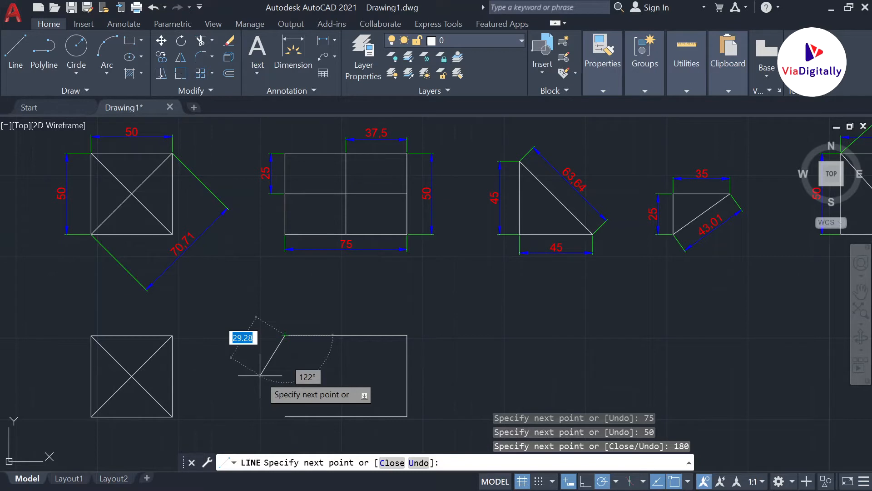
text(c)
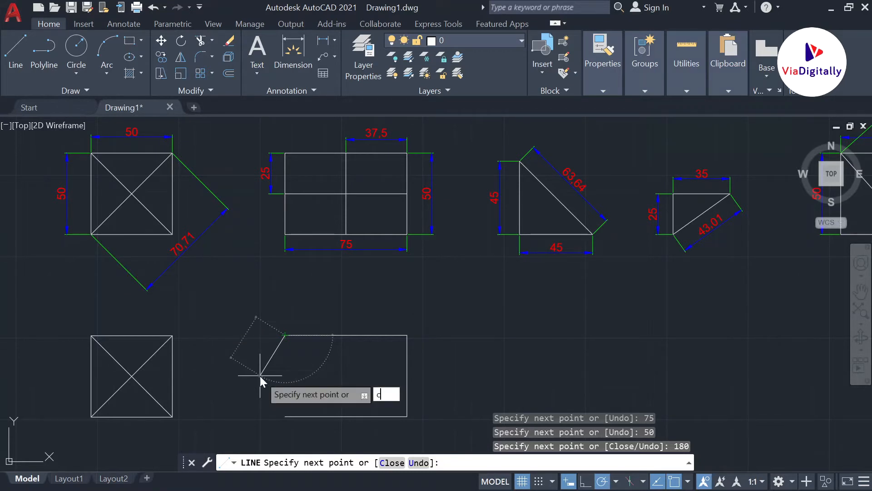
key(Return)
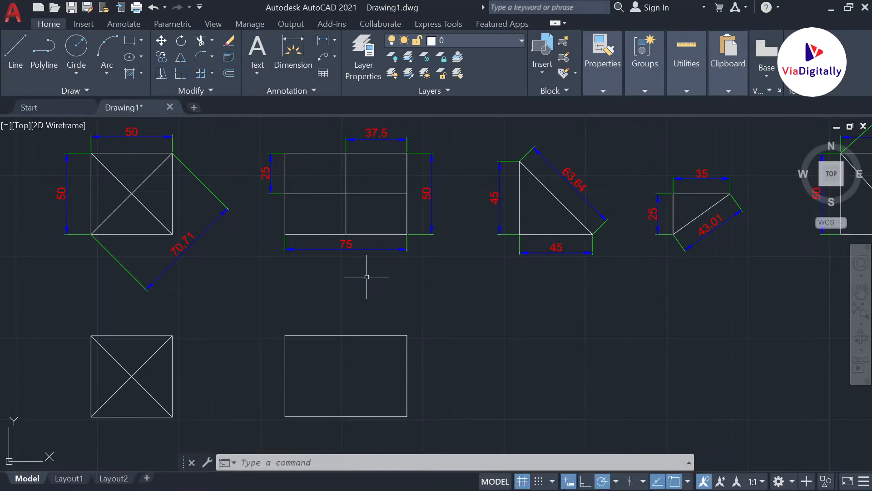
Draw a vertical centre line in the new rectangle from the top edge's midpoint to the bottom edge's midpoint.
text(l)
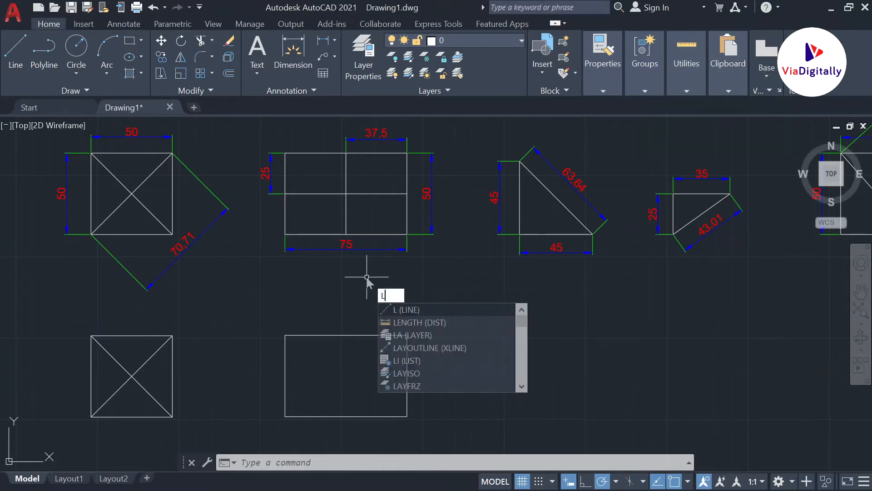
key(Return)
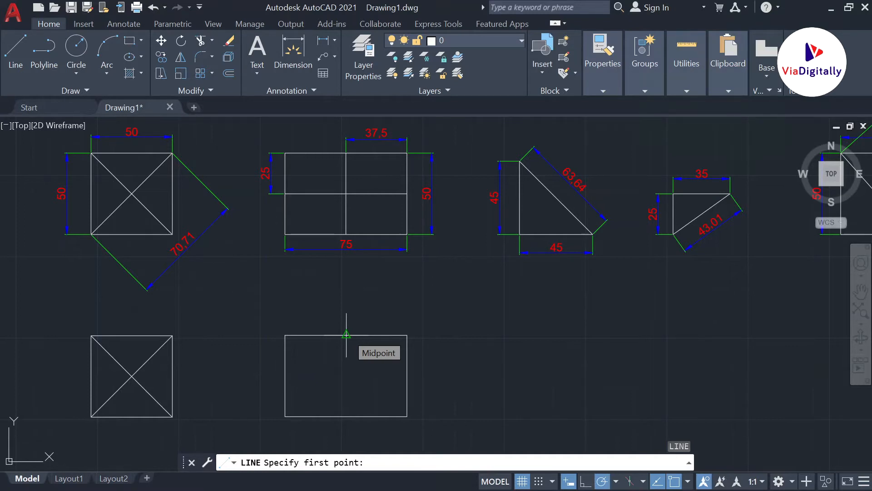
click(346, 334)
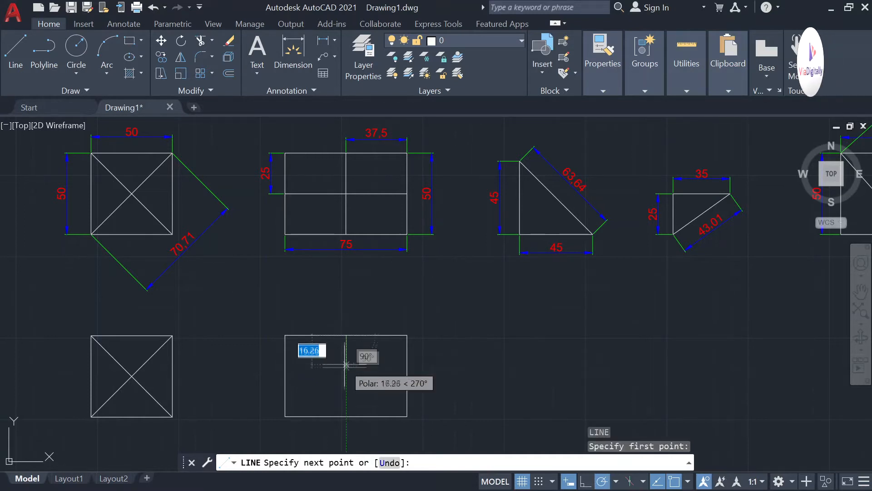
click(346, 414)
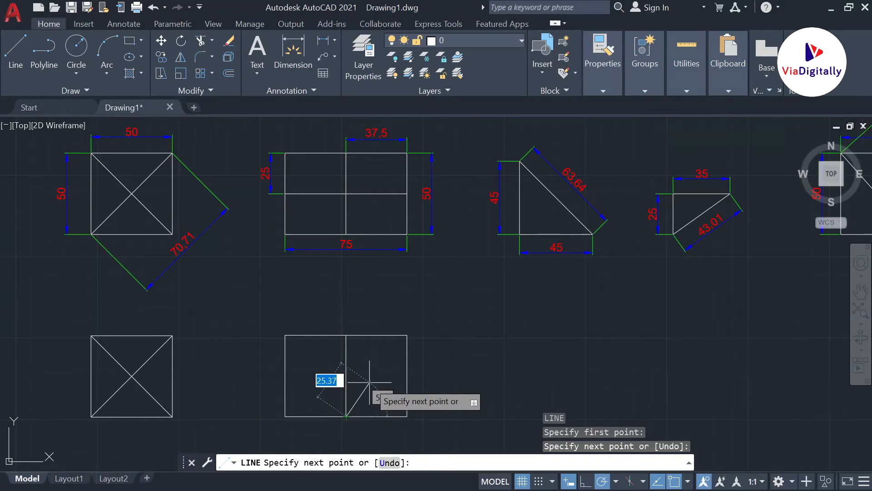
Draw a horizontal centre line in the new rectangle from the left edge's midpoint to the right edge's midpoint.
key(Escape)
text(l)
key(Return)
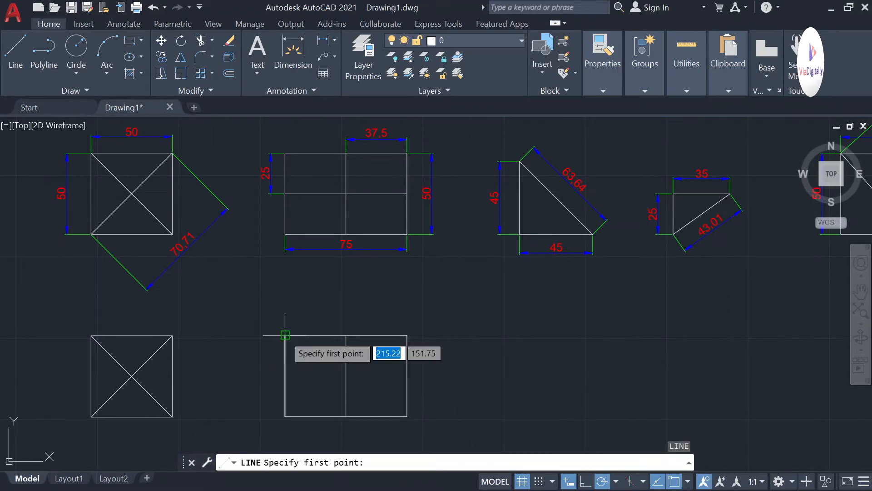
click(284, 376)
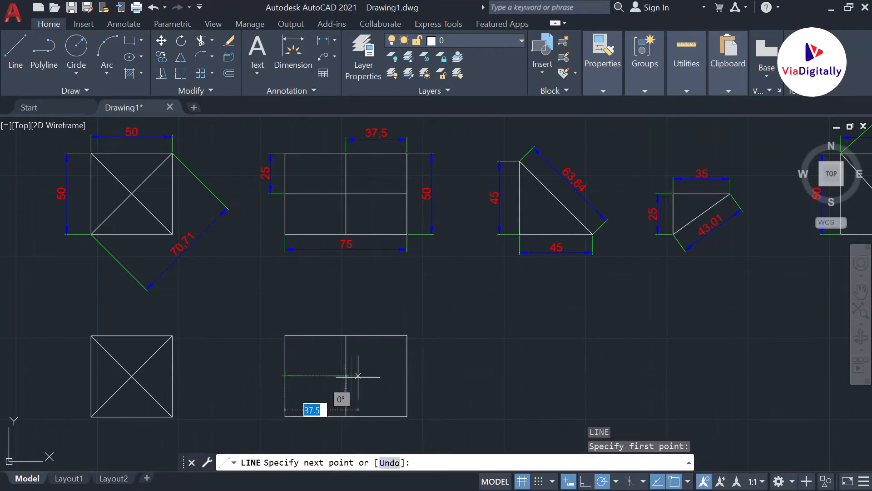
click(406, 375)
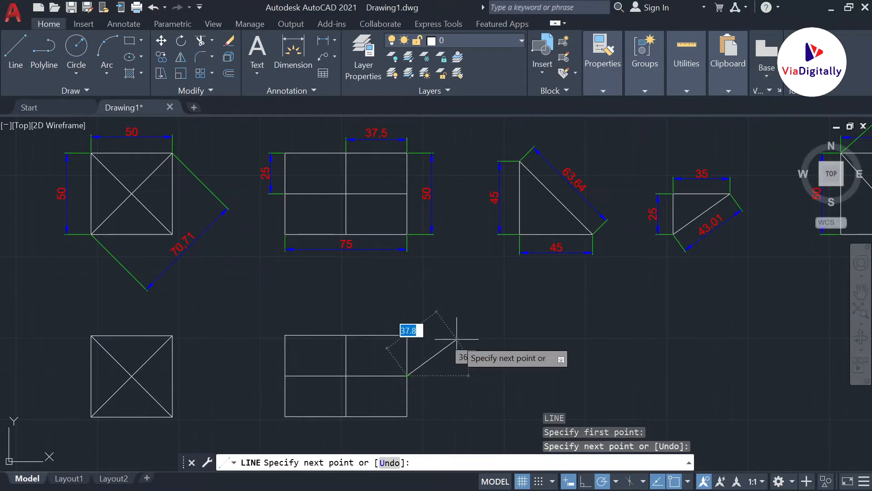
key(Escape)
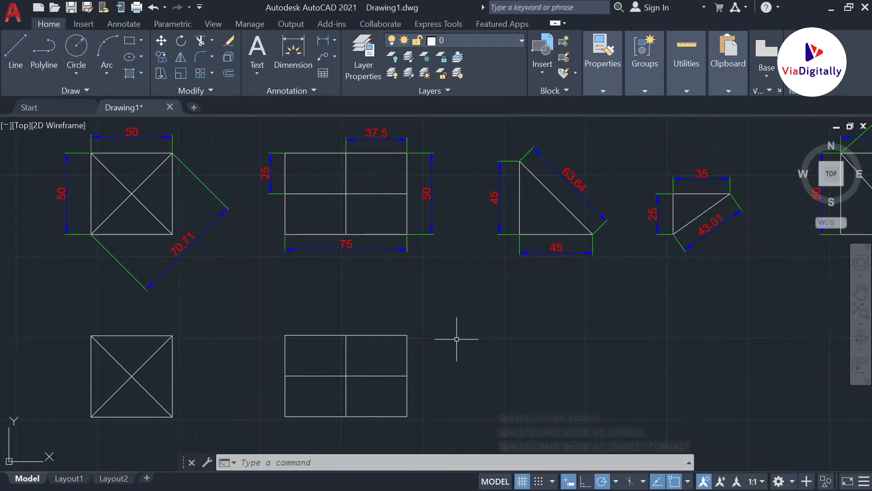
Below the dimensioned 45 by 45 triangle, draw a 45 horizontal base line aligned with the original's left edge.
middle_drag(622, 238, 437, 231)
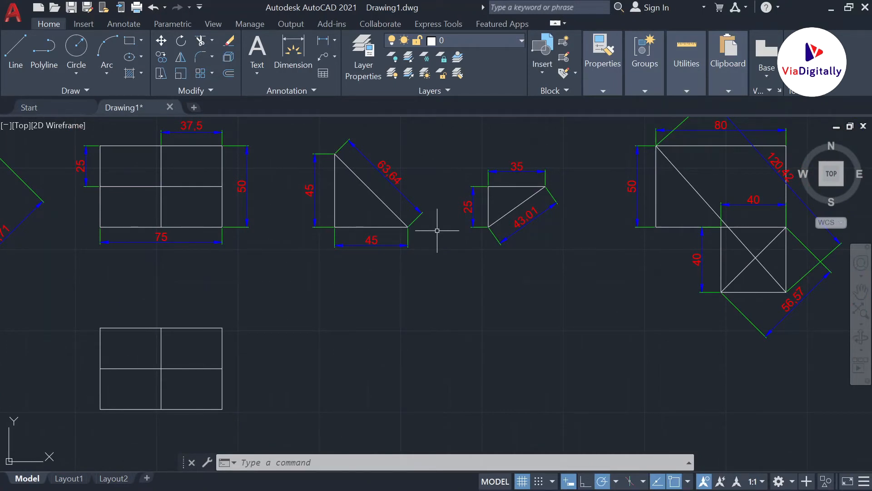
click(15, 55)
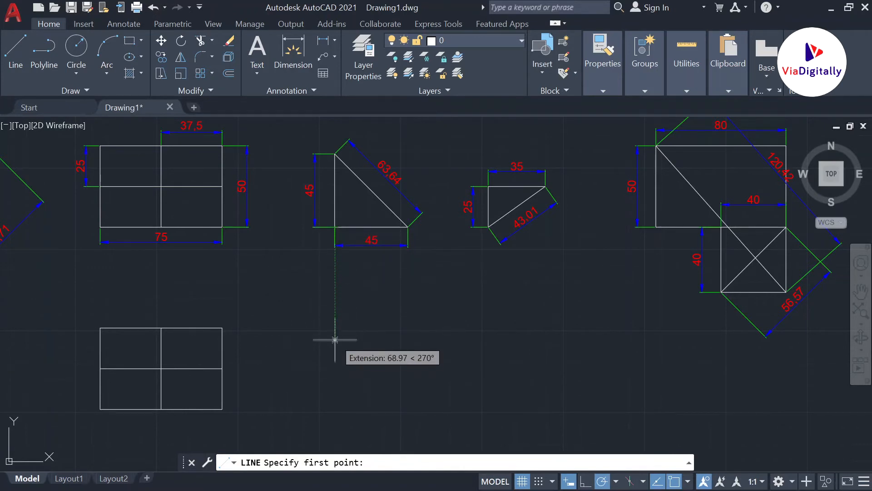
click(334, 411)
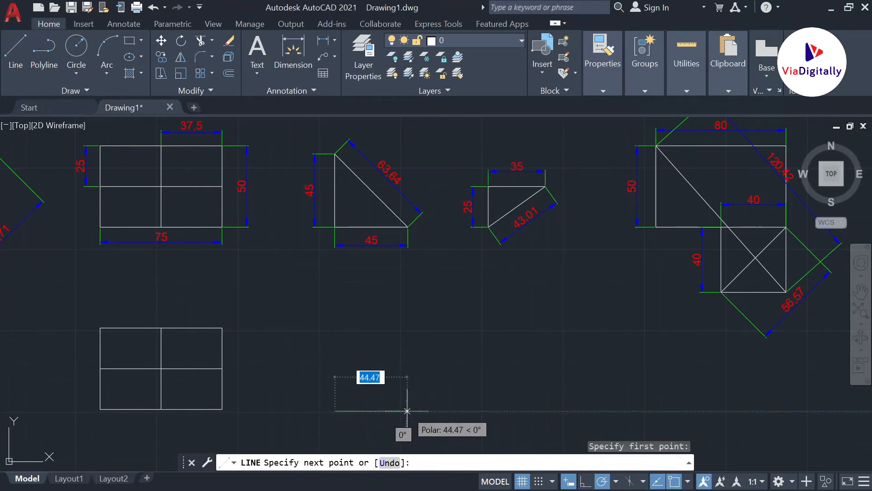
text(45)
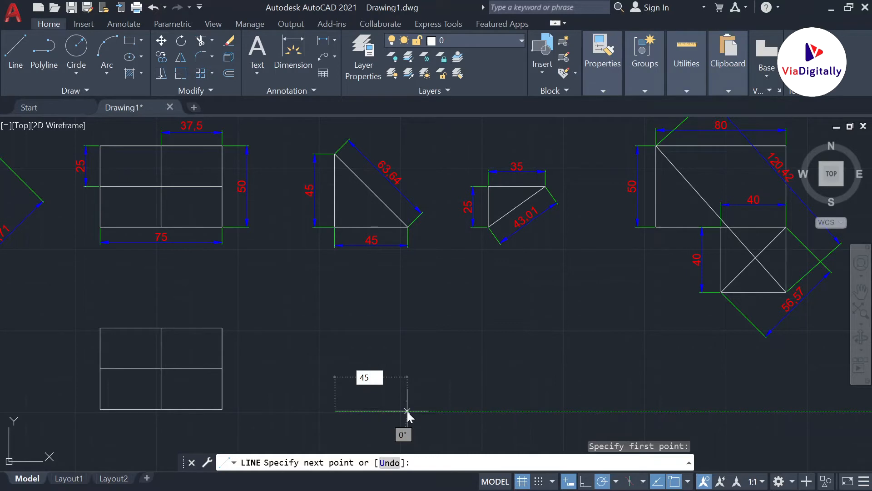
key(Return)
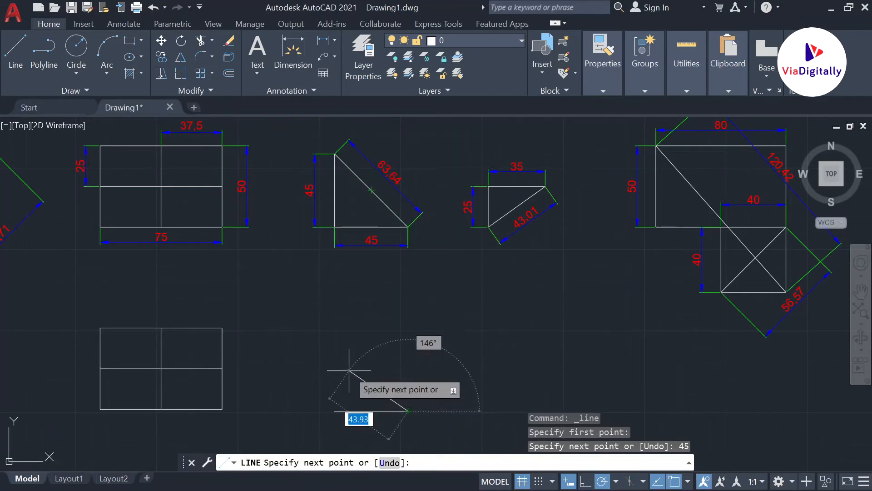
key(Escape)
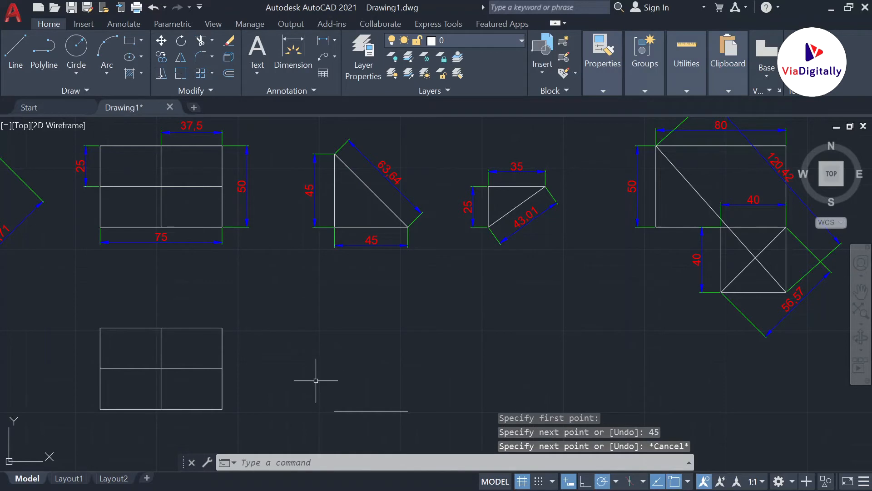
Draw a 45 vertical line upward from the left end of the new base line.
text(l)
key(Return)
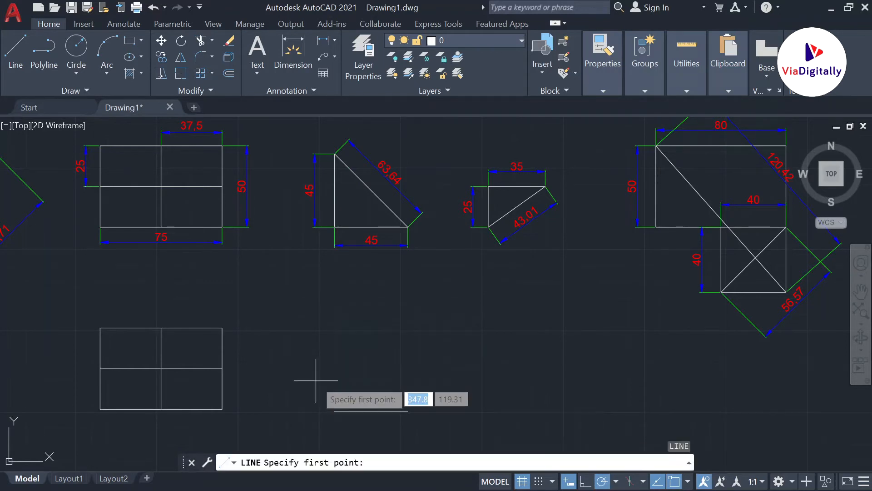
click(335, 410)
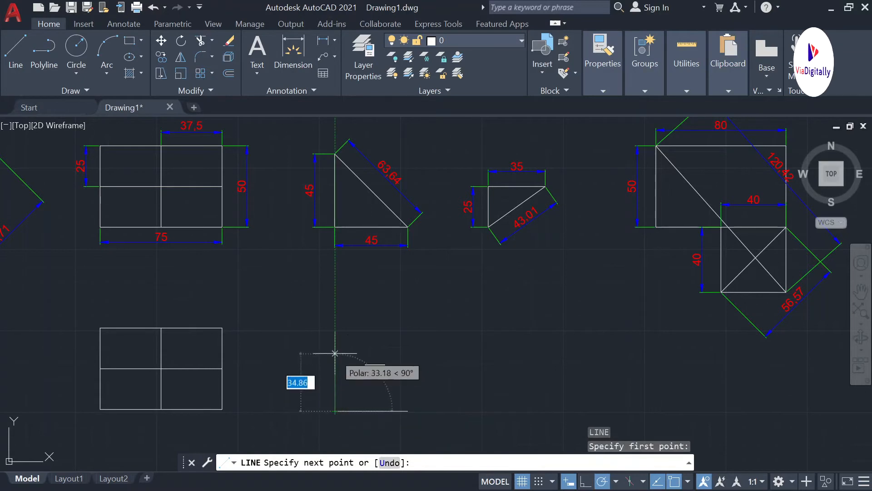
text(45)
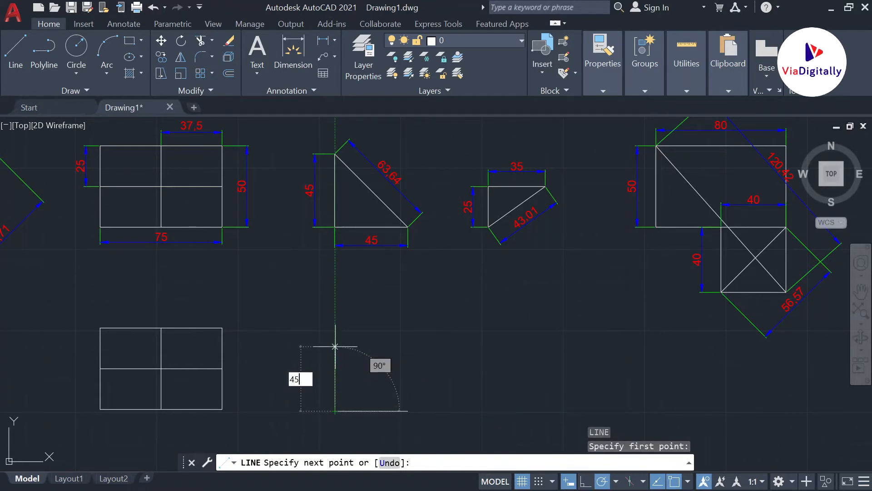
key(Return)
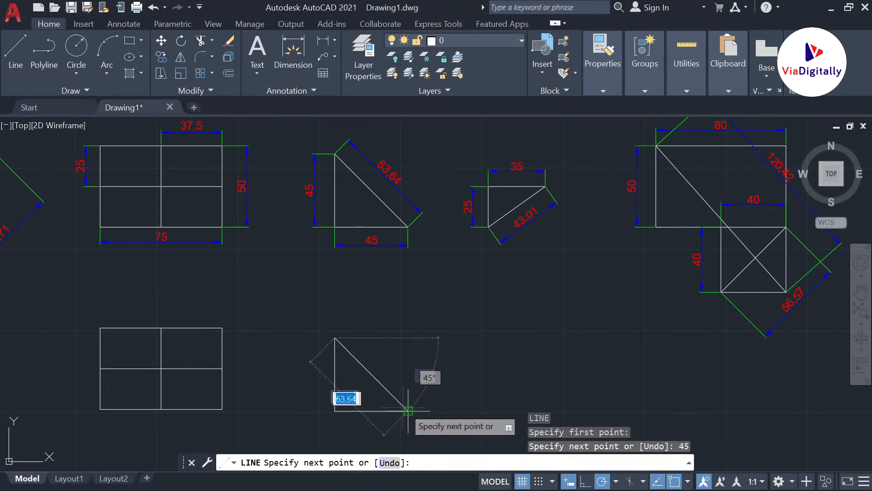
Draw the sloping side from the top of the new vertical line to the base line's right end.
text(c)
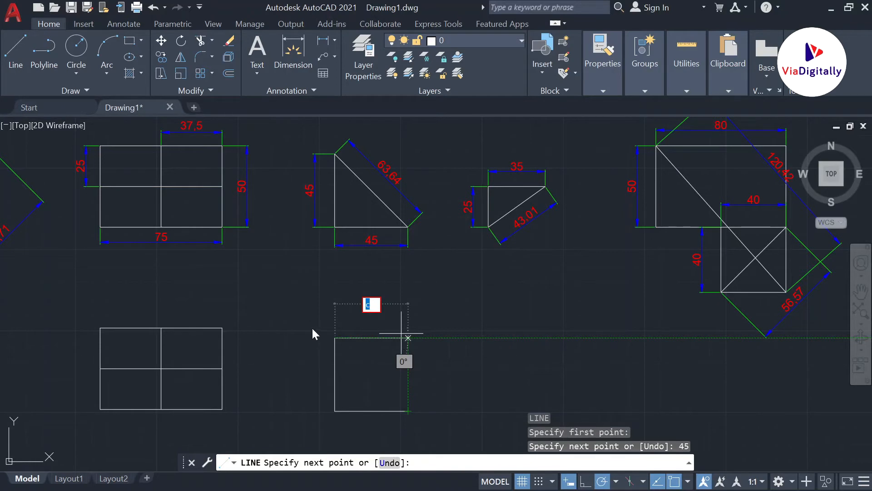
key(Escape)
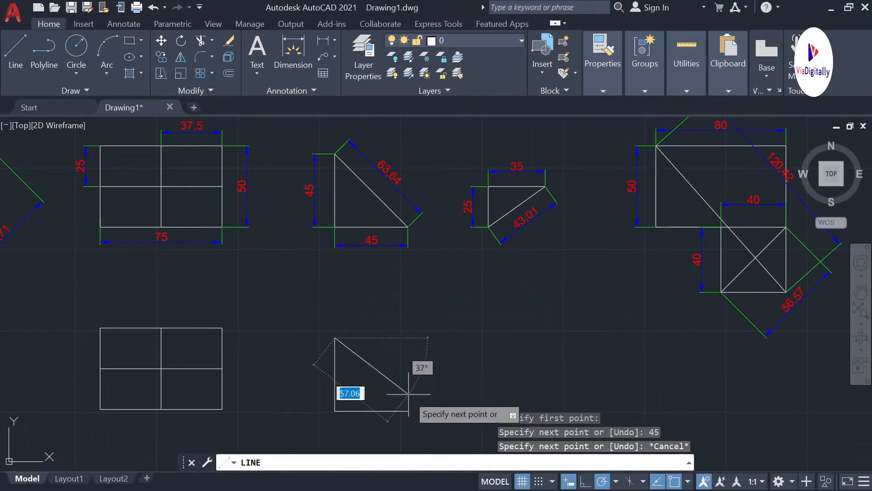
click(408, 411)
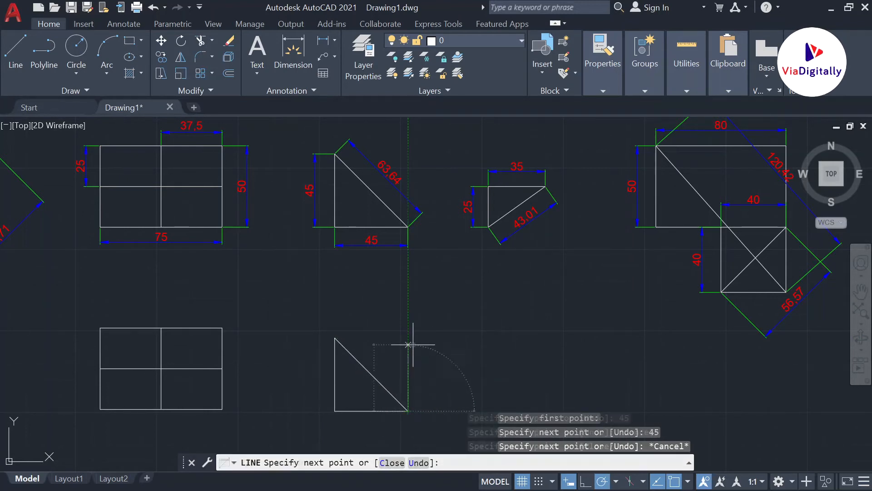
key(Escape)
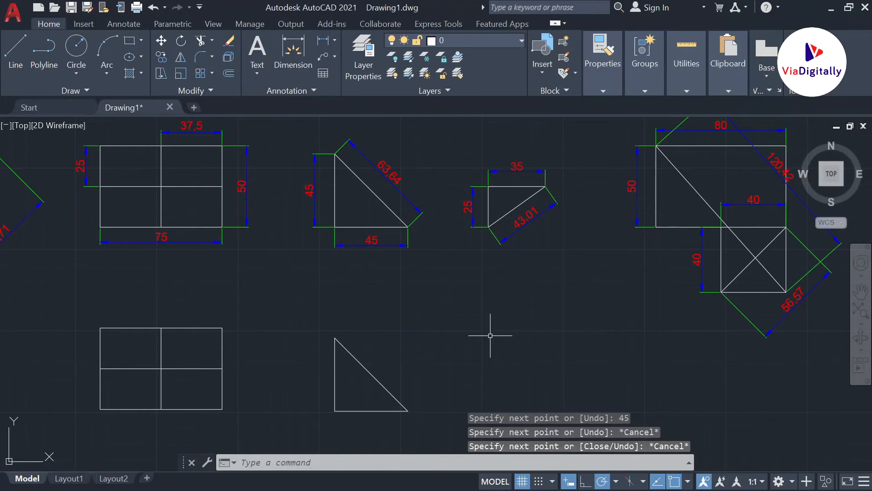
Below the dimensioned 25 by 35 triangle, draw a 25 vertical line upward, aligned with the original's left edge.
middle_drag(491, 335, 306, 316)
scroll(330, 315, up, 1)
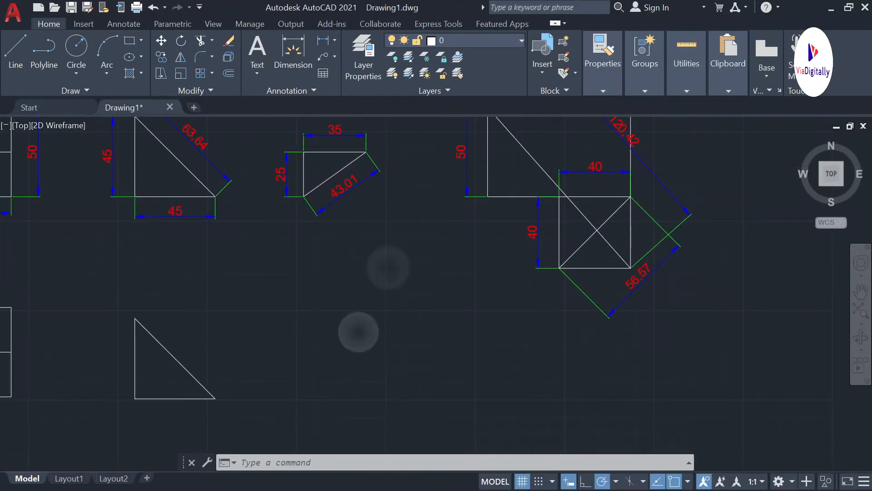
click(15, 51)
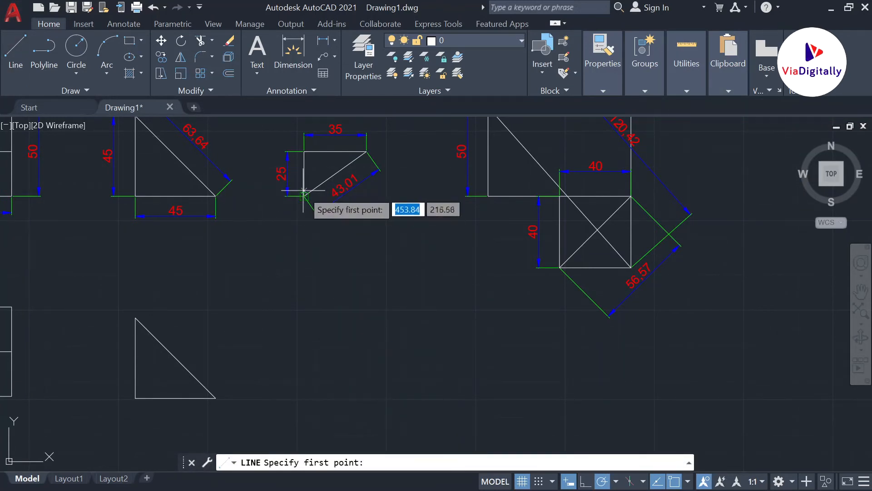
click(305, 399)
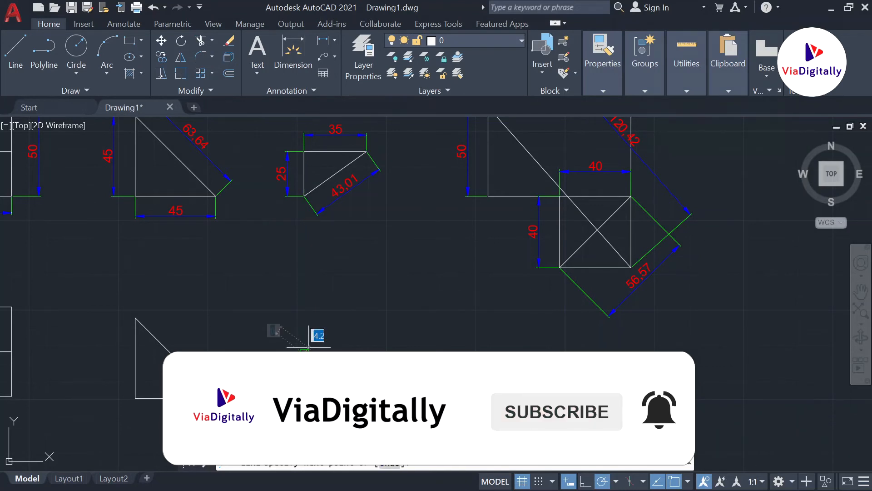
text(25)
key(Return)
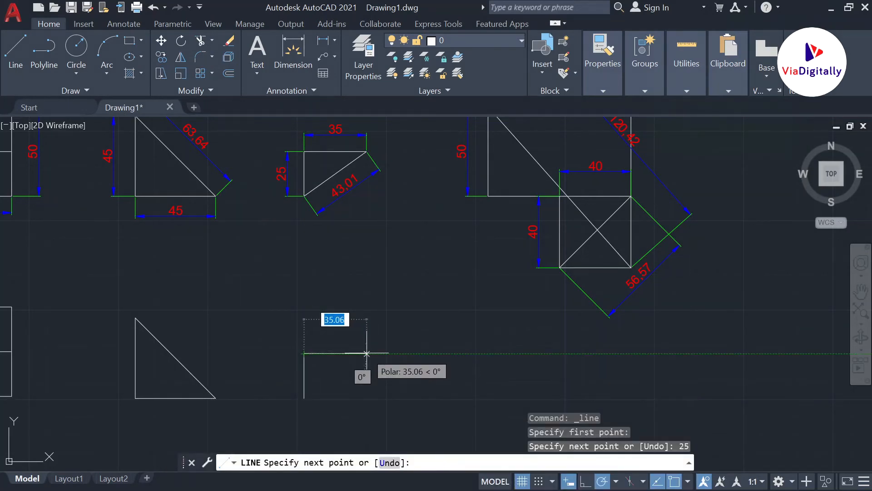
Add the small triangle's 35 horizontal top edge and close the outline back to its starting point.
text(35)
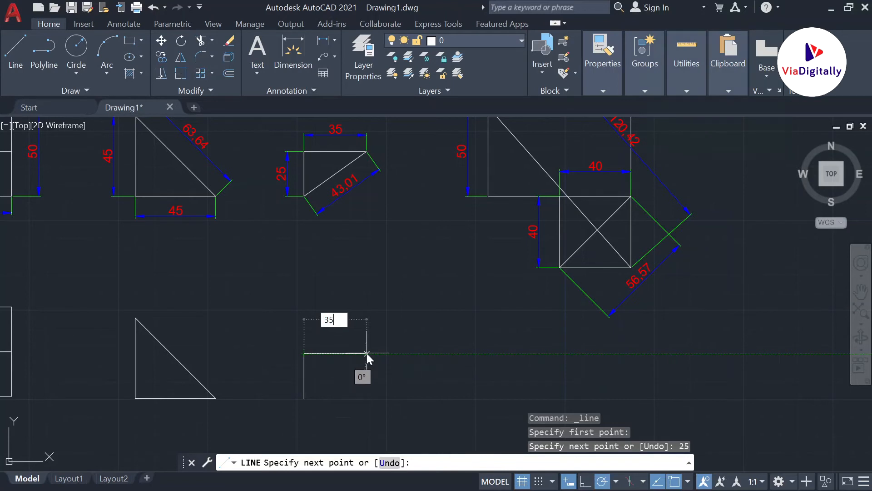
key(Return)
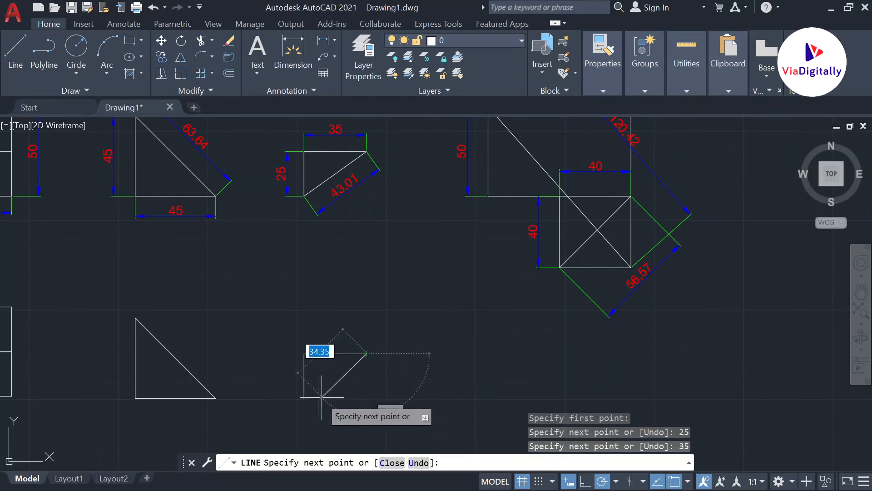
click(304, 398)
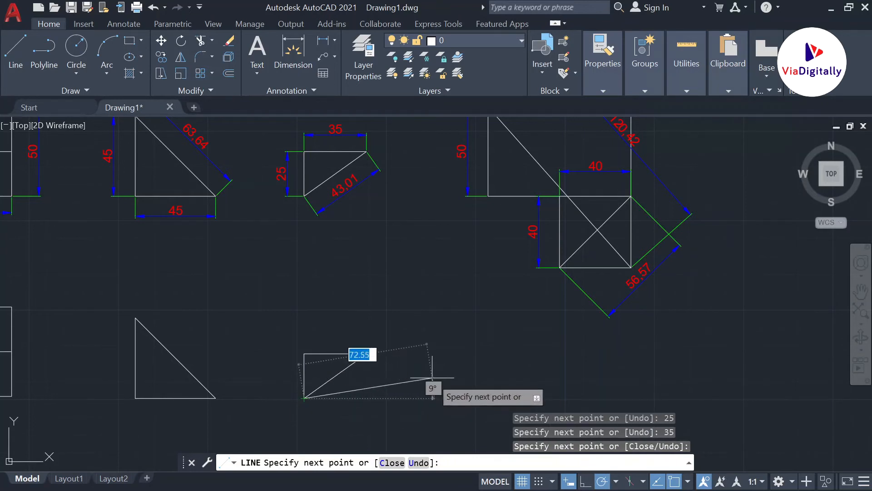
key(Escape)
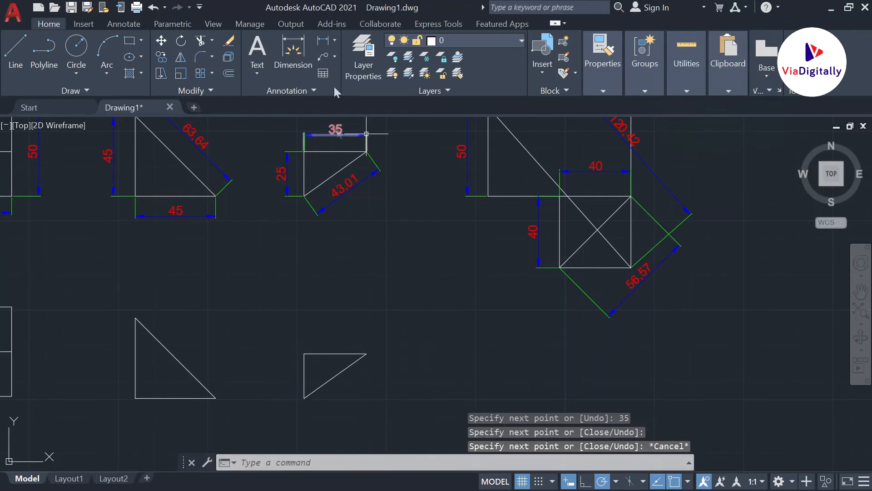
Below the dimensioned combined rectangle and square shape, draw an 80 horizontal top edge aligned with the original's left edge.
middle_drag(710, 274, 581, 275)
scroll(581, 275, down, 1)
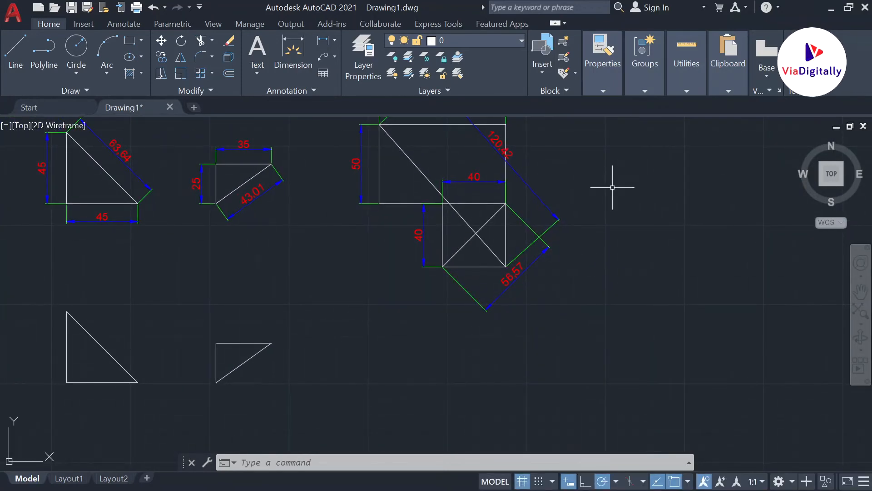
middle_drag(567, 280, 511, 275)
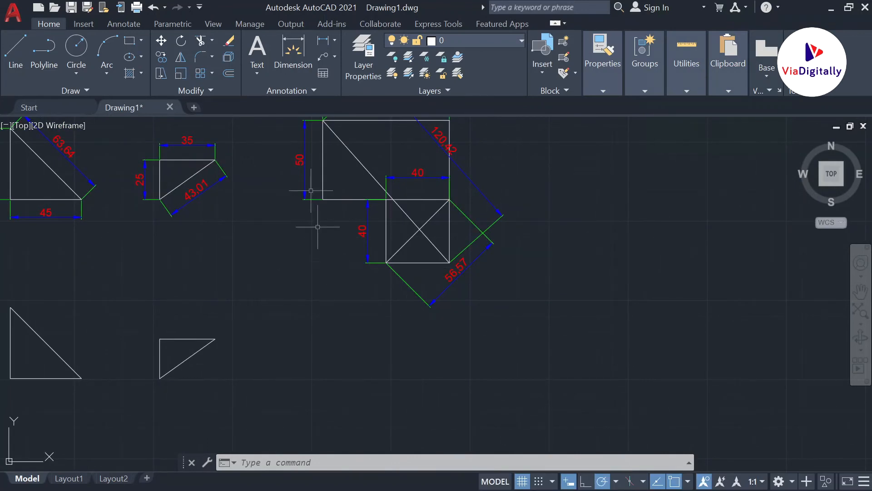
click(19, 41)
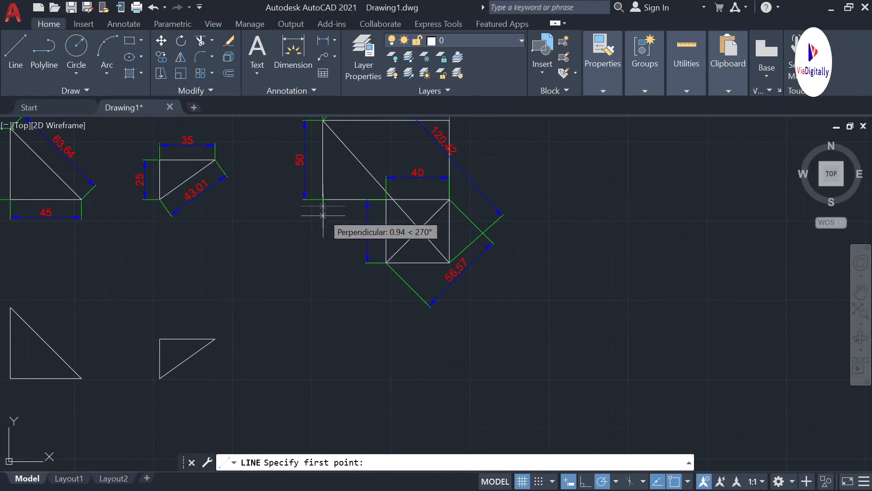
click(323, 324)
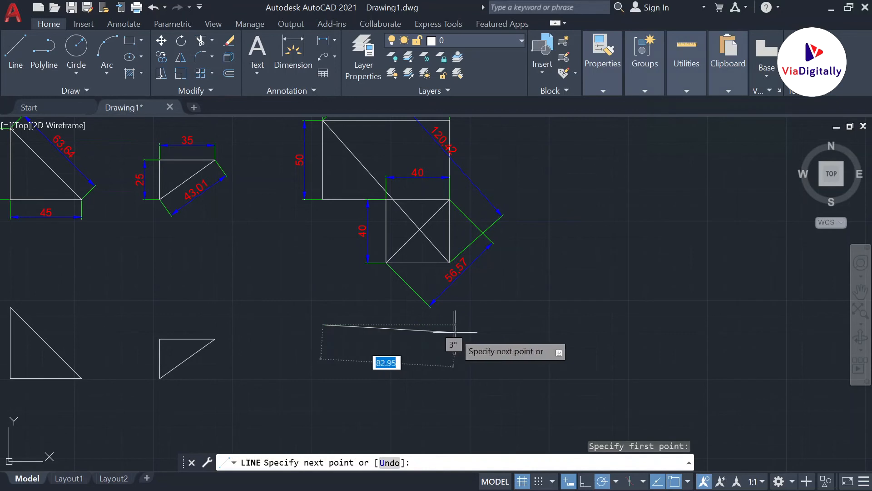
middle_drag(521, 259, 524, 291)
scroll(580, 231, down, 1)
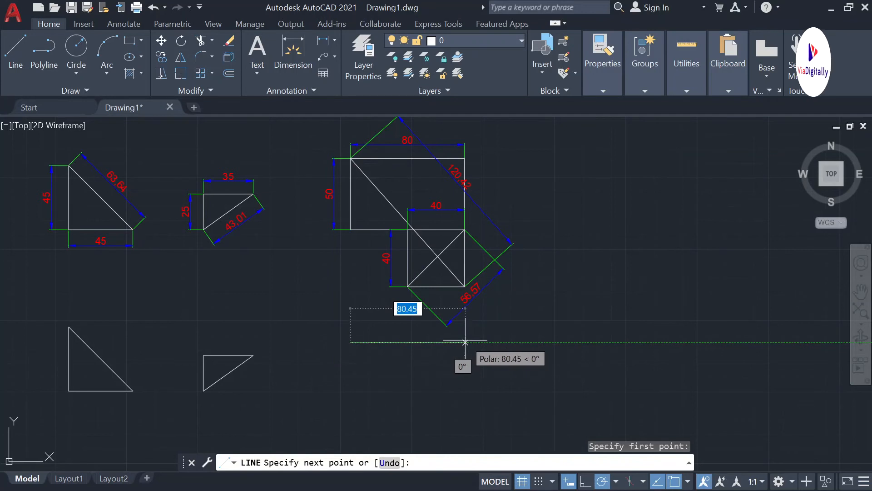
text(80)
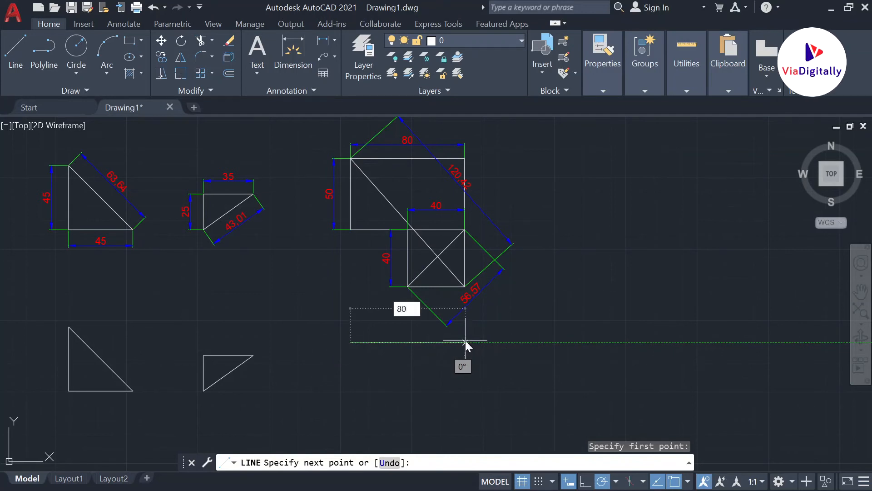
key(Return)
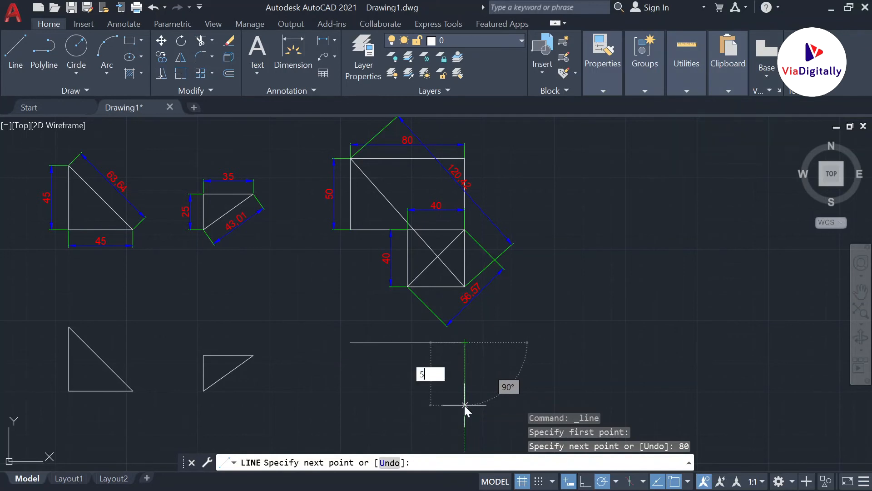
Continue the new outline with a 50 vertical right edge downward and an 80 bottom edge at 180°.
key(Return)
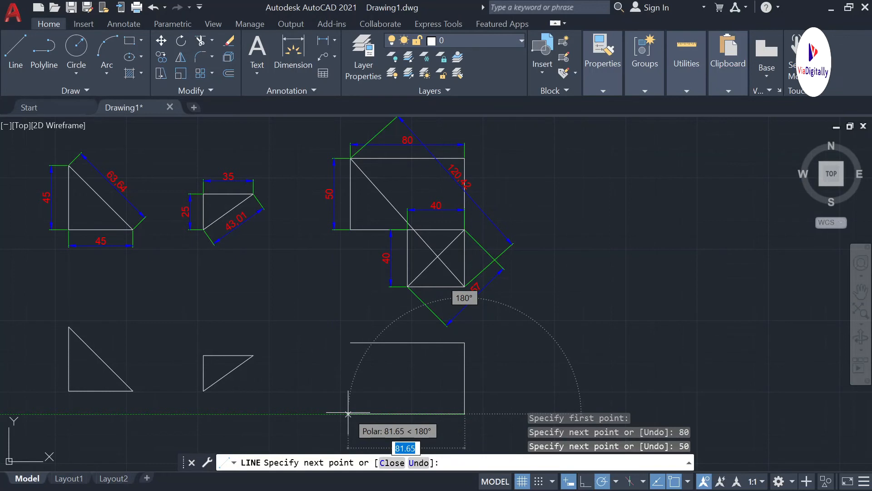
text(80)
key(Return)
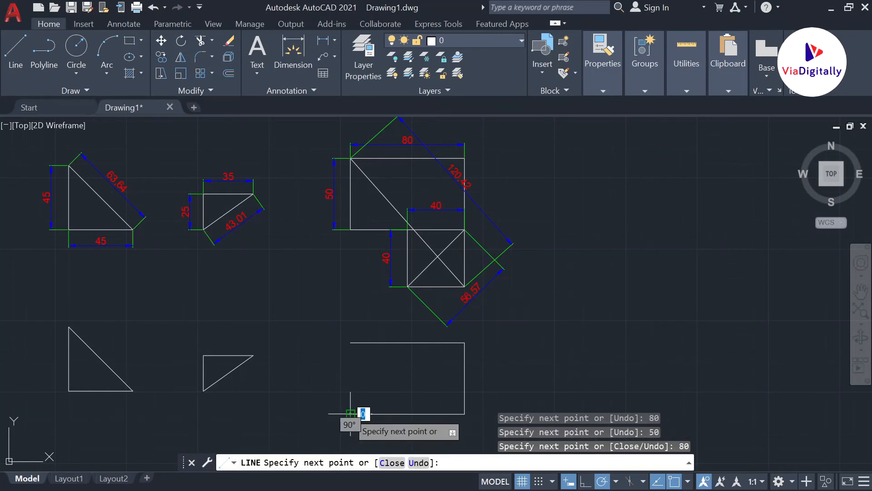
Close the new 80 by 50 rectangle back to its upper-left starting corner.
text(c)
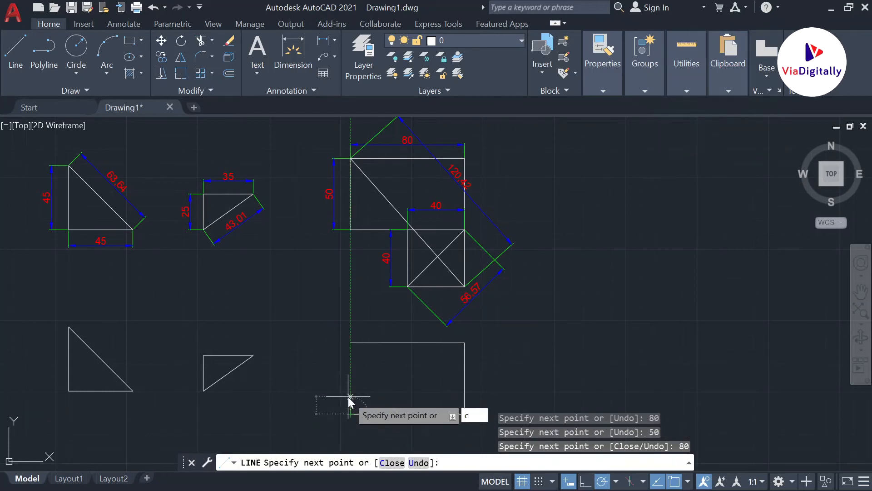
key(Return)
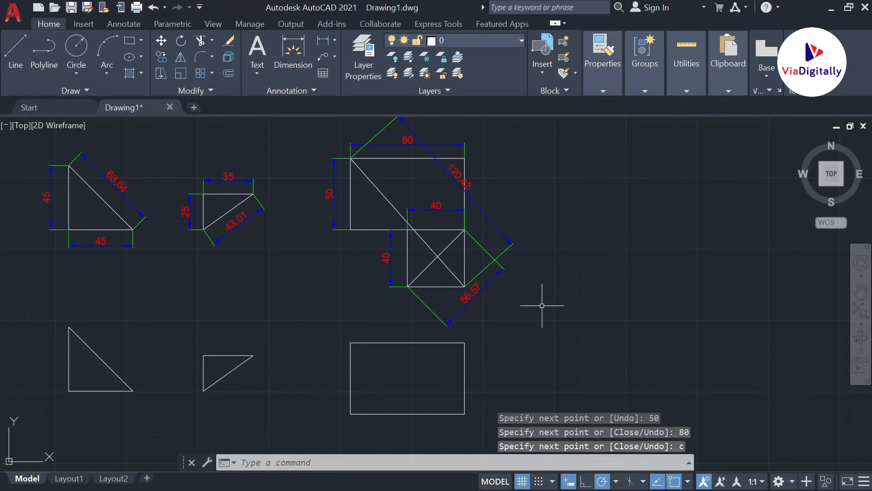
Draw a 40 vertical line downward from the midpoint of the new rectangle's bottom edge.
middle_drag(543, 303, 514, 283)
scroll(514, 283, down, 1)
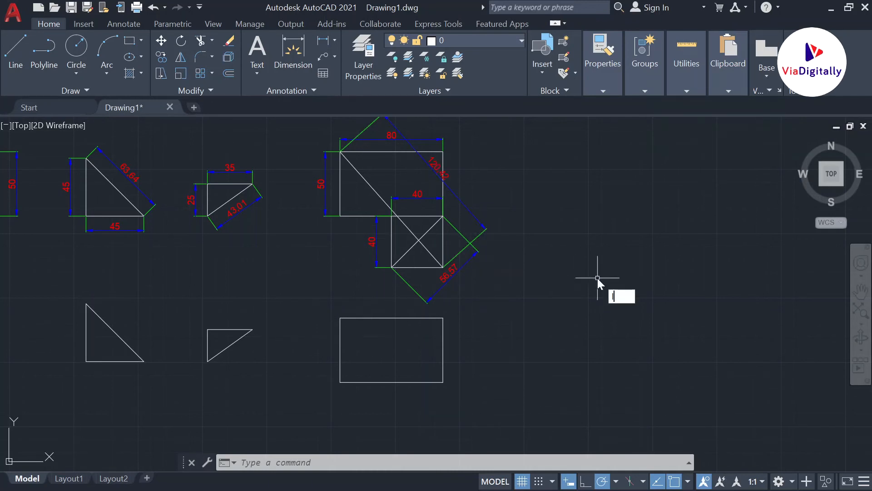
text(l)
key(Return)
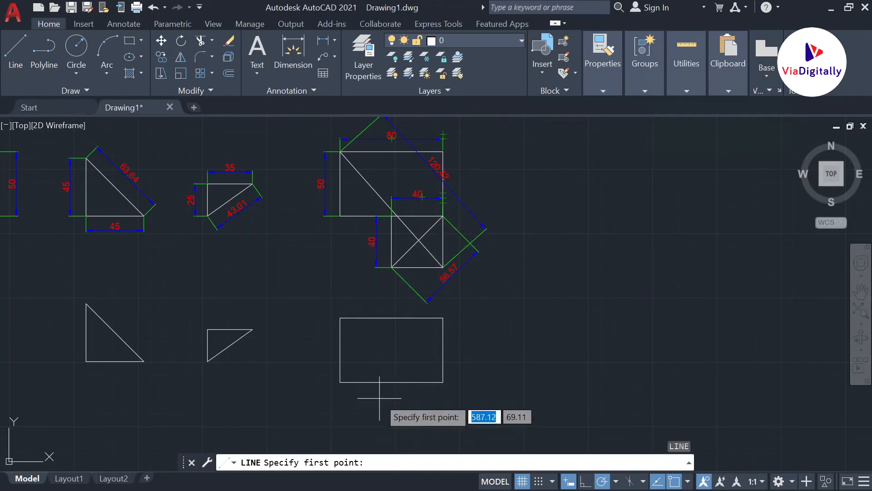
click(391, 381)
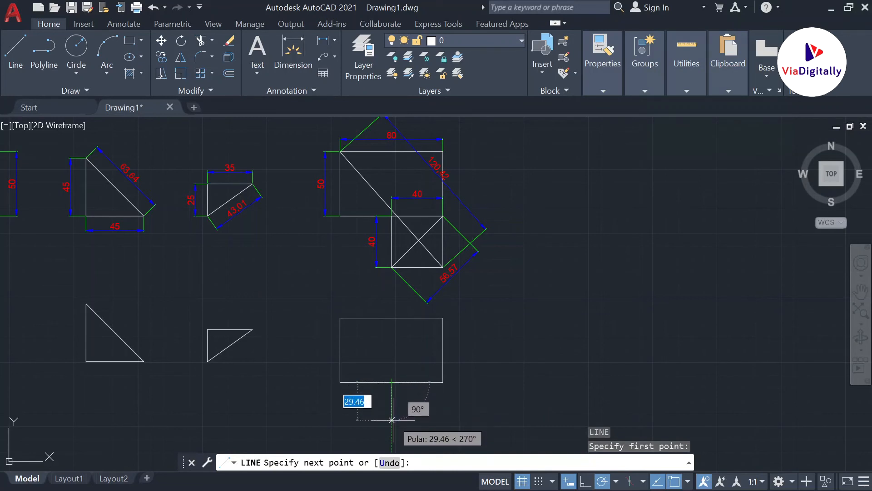
text(40)
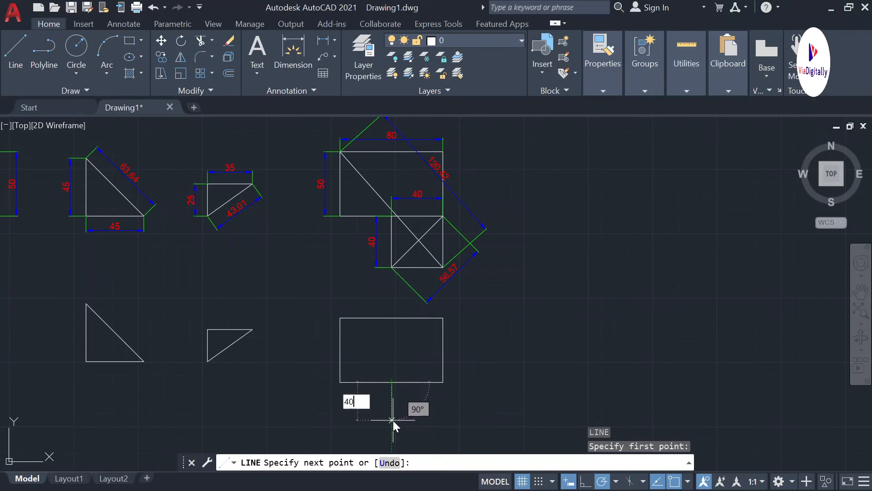
key(Return)
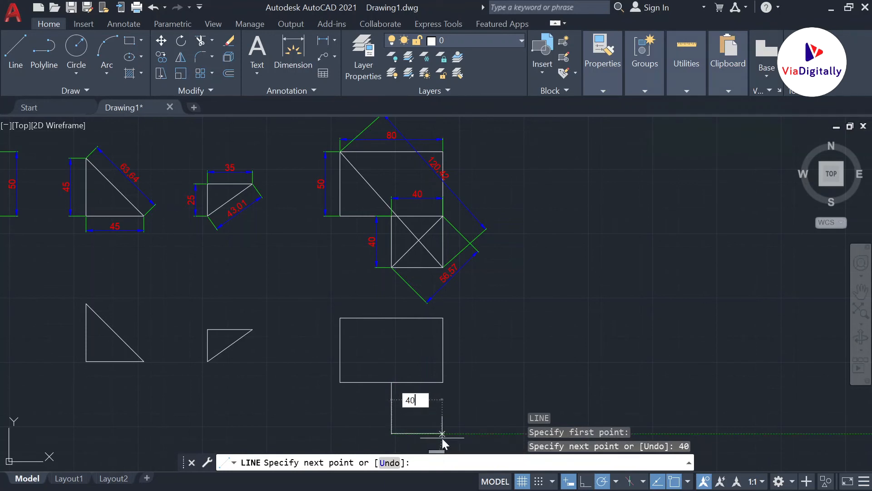
Add the small square's 40 horizontal bottom edge toward the right and its right edge up to the rectangle's lower-right corner.
text(40)
key(Return)
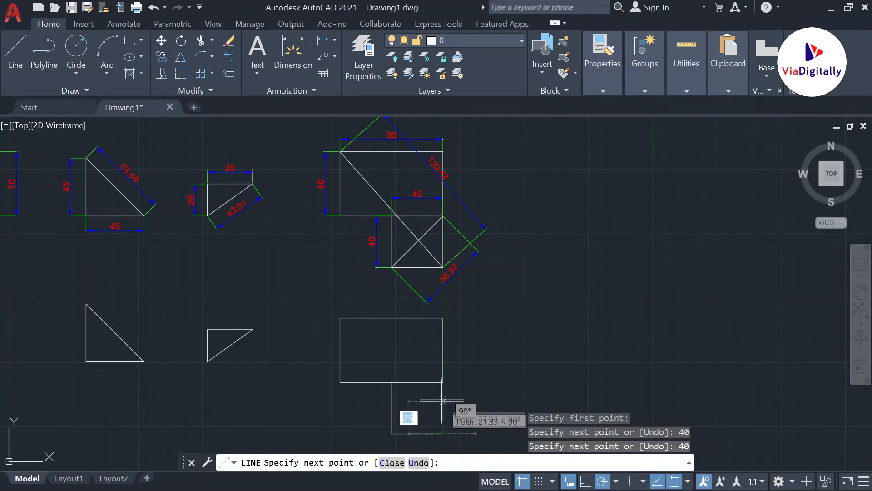
click(443, 381)
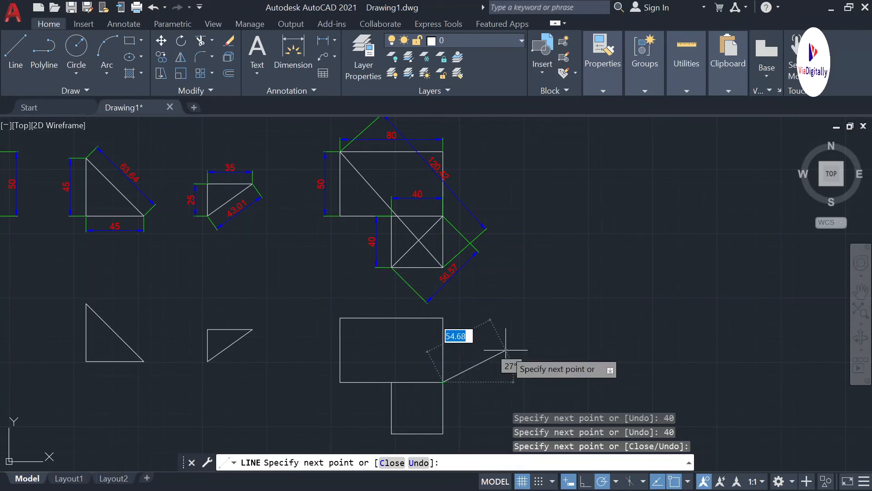
key(Escape)
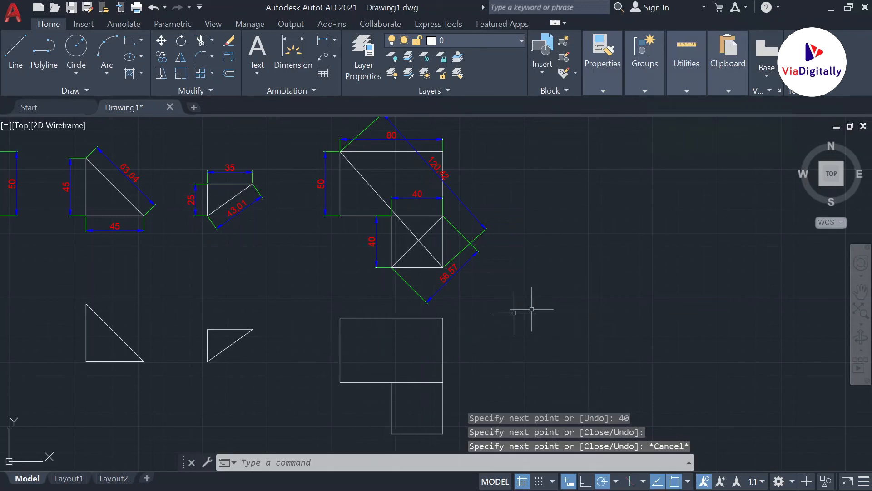
Draw a diagonal line from the new rectangle's upper-left corner to the small square's lower-right corner.
text(l)
key(Return)
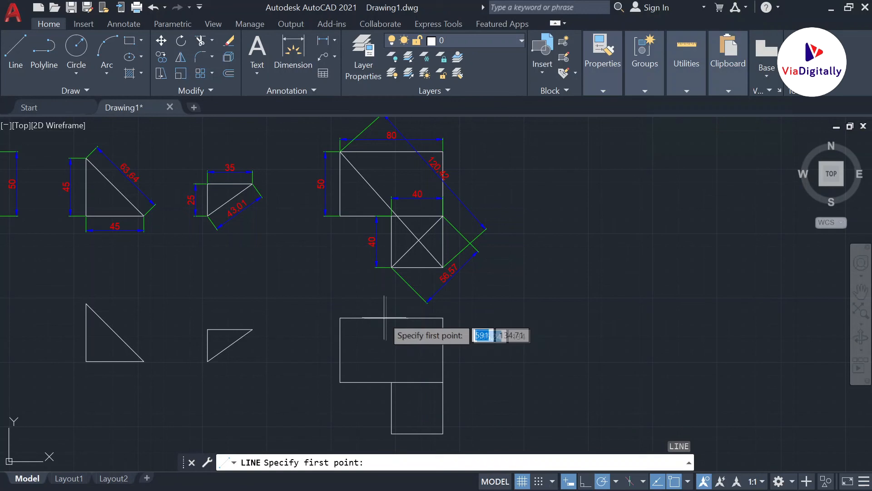
click(340, 317)
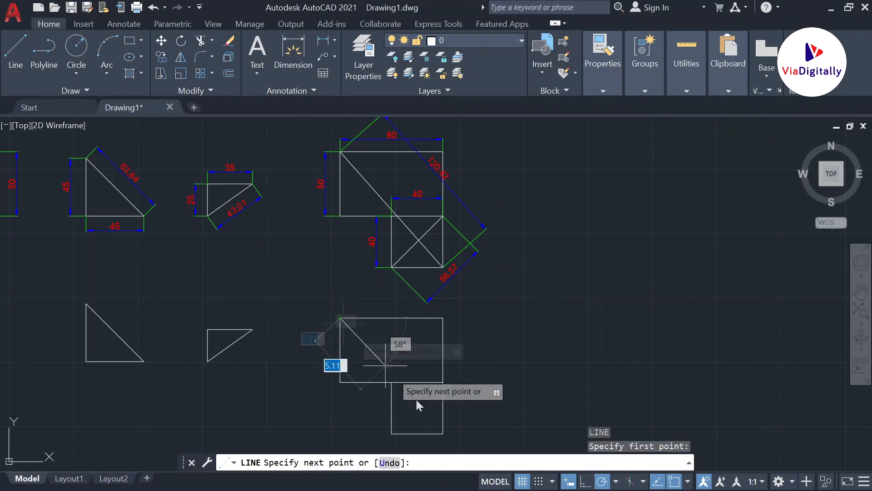
click(443, 433)
key(Escape)
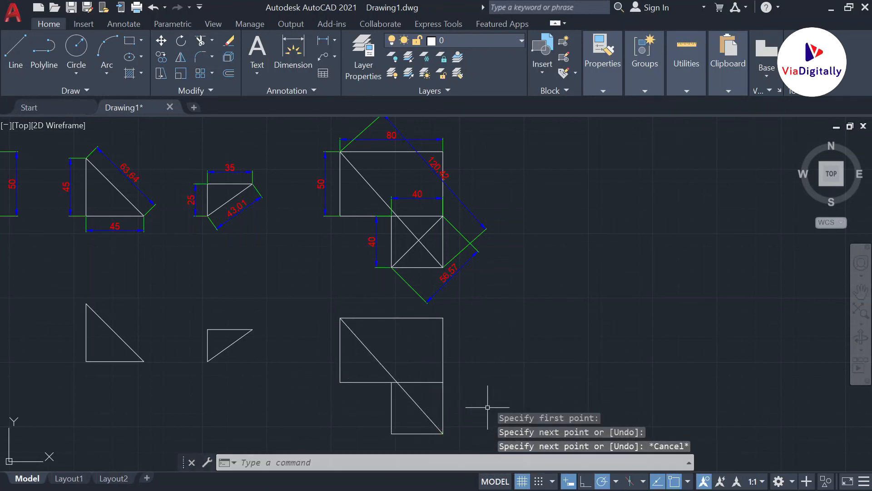
Draw the small square's second diagonal from its lower-left corner to its upper-right corner.
text(l)
key(Return)
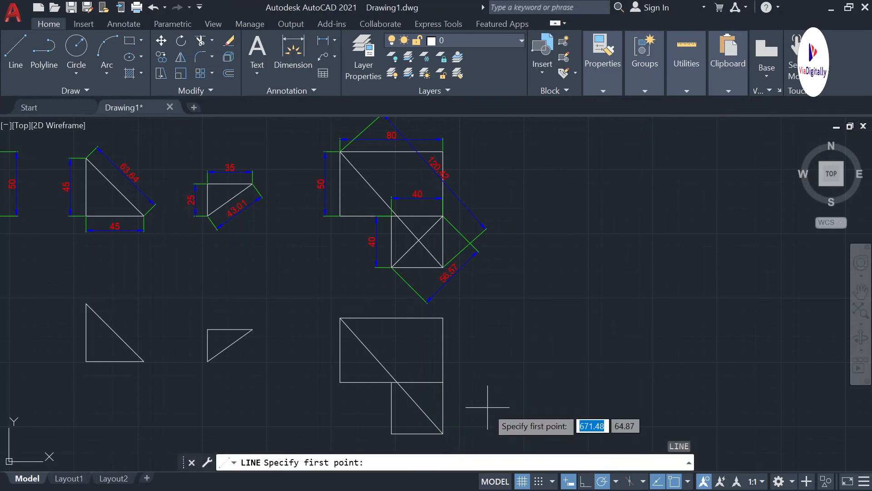
click(391, 433)
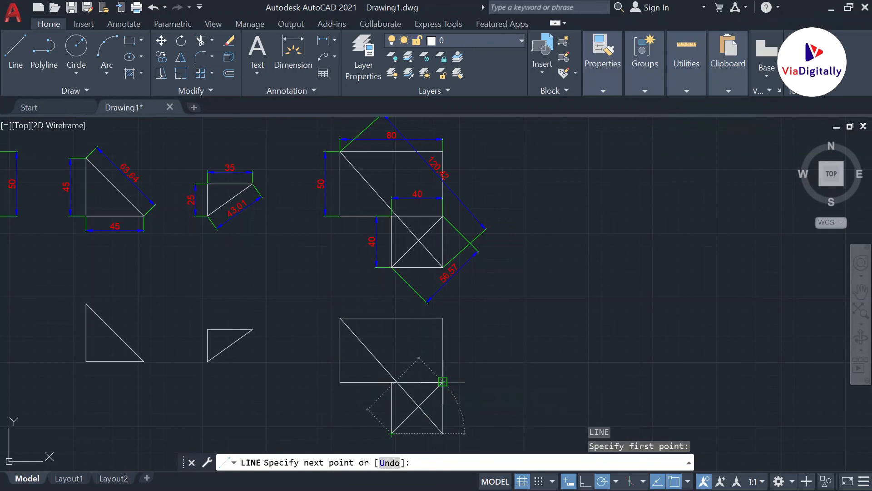
click(443, 382)
key(Escape)
middle_drag(546, 212, 732, 223)
scroll(674, 225, down, 3)
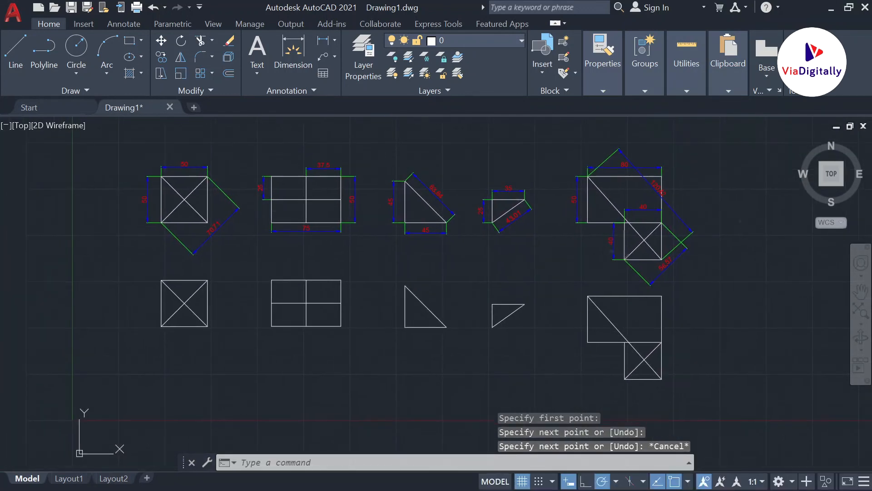